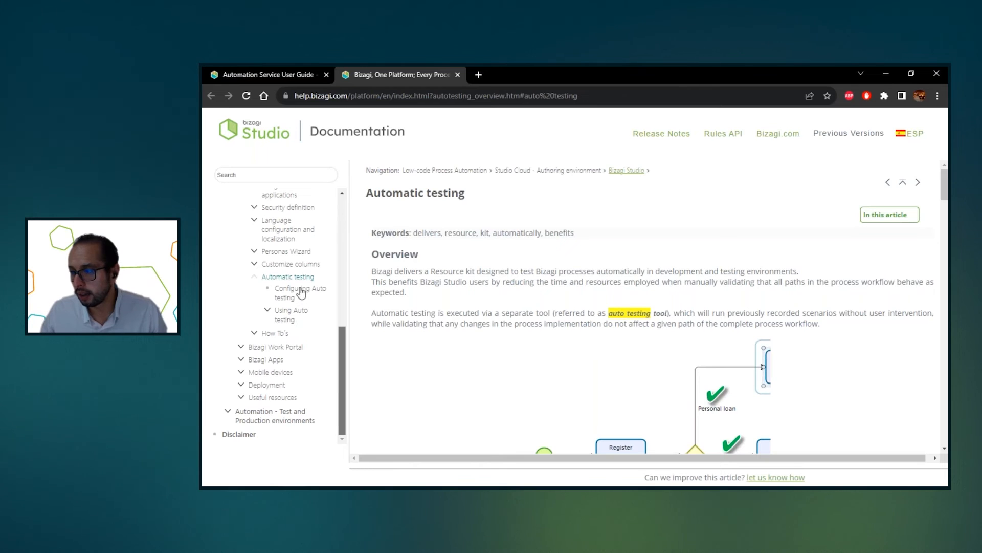
Step: Read the Automatic testing article's overview, example process diagram and note on the tool's purpose and download
click(301, 280)
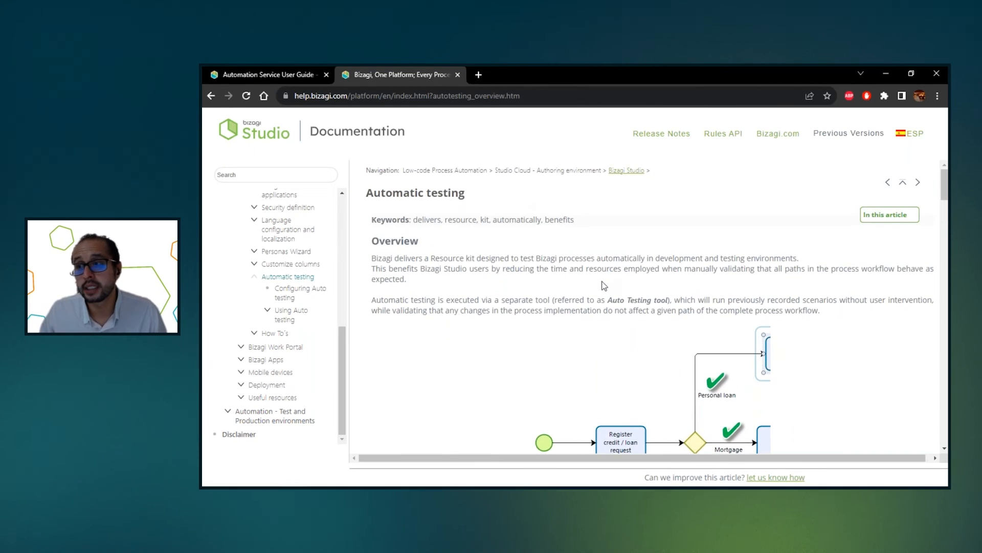
scroll(598, 289, down, 4)
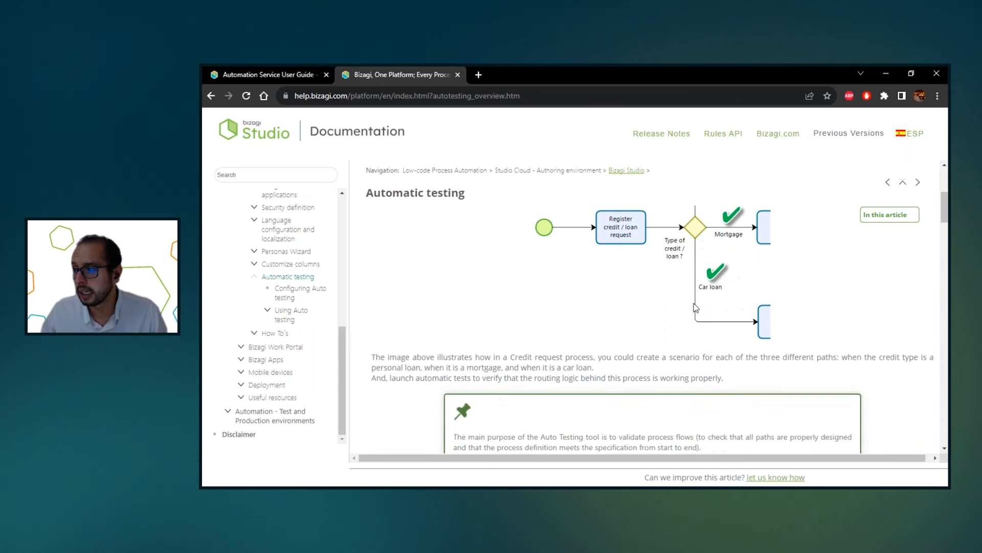
scroll(575, 301, down, 1)
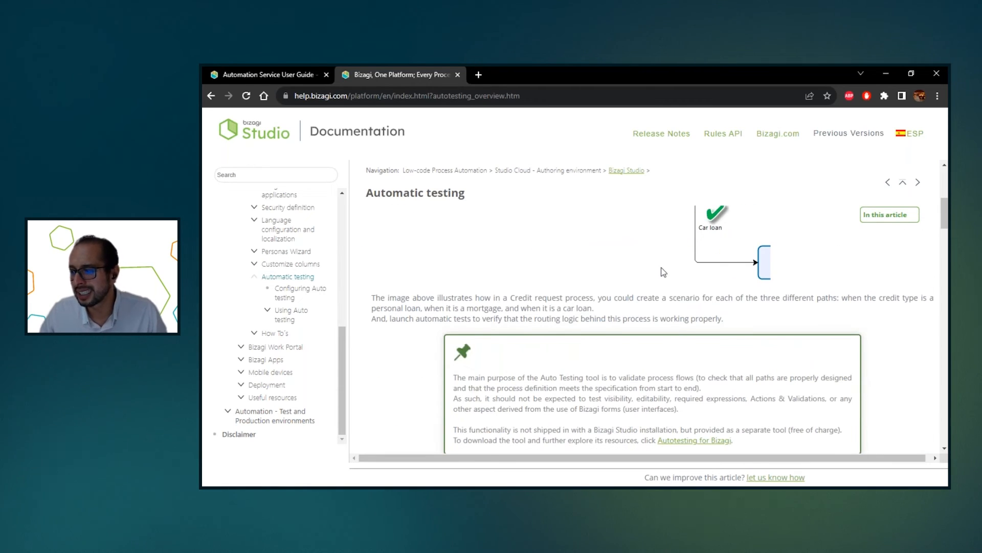
scroll(658, 270, down, 2)
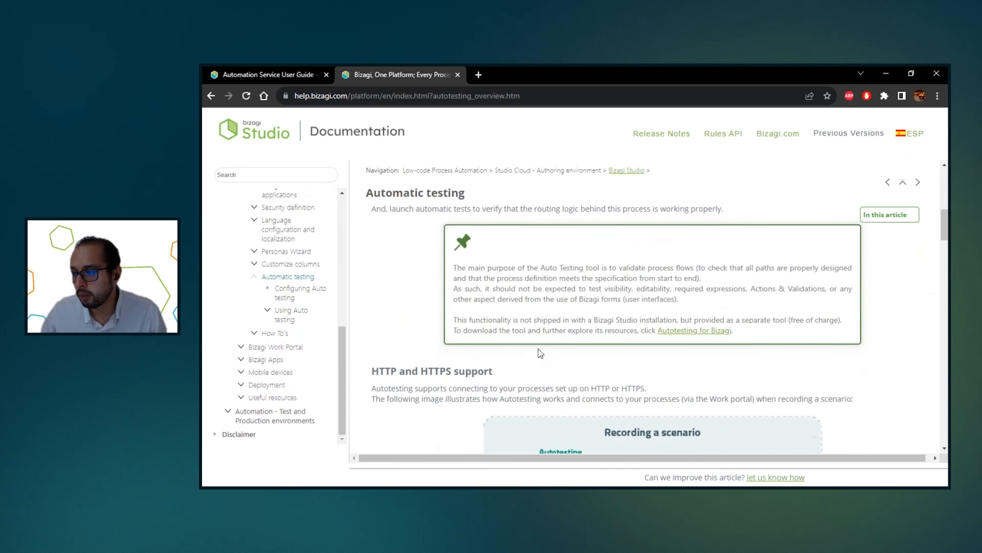
drag(467, 332, 753, 342)
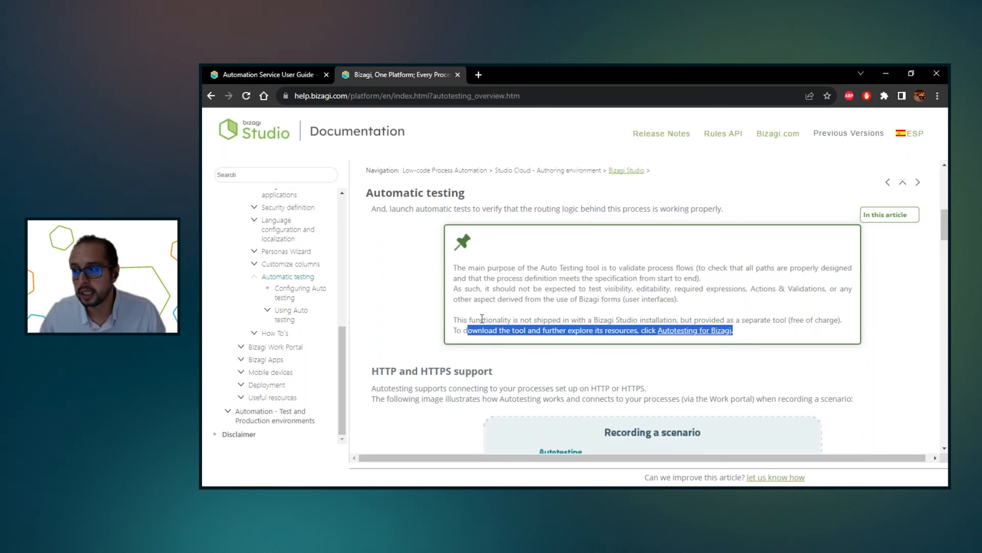
click(502, 300)
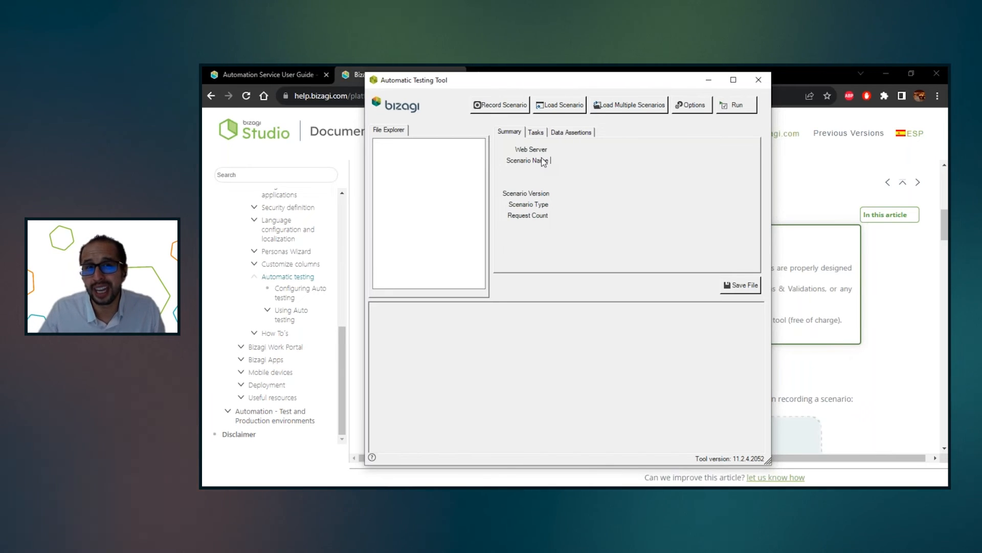
Step: Inspect the connection host in the Automatic Testing Tool's advanced options, then close them
click(690, 106)
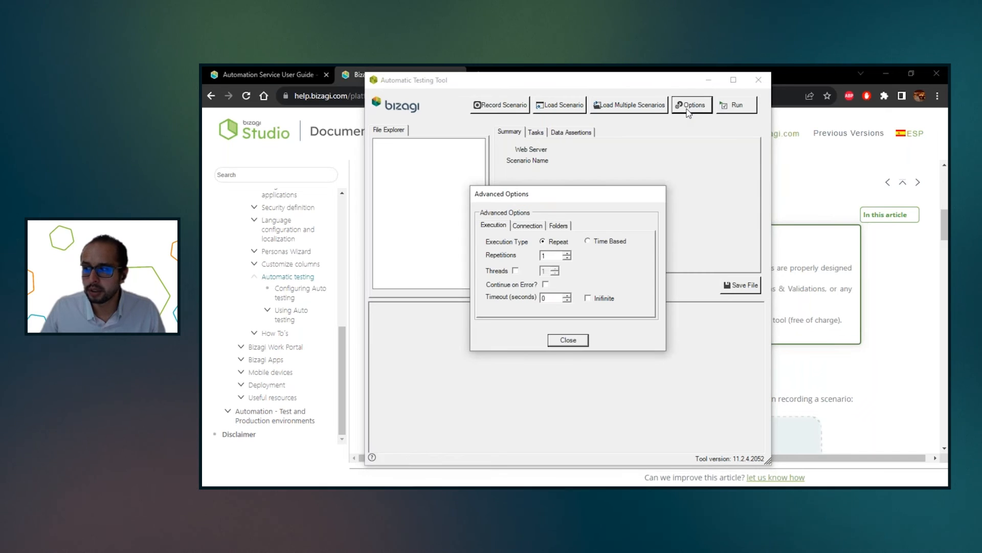
drag(577, 197, 570, 146)
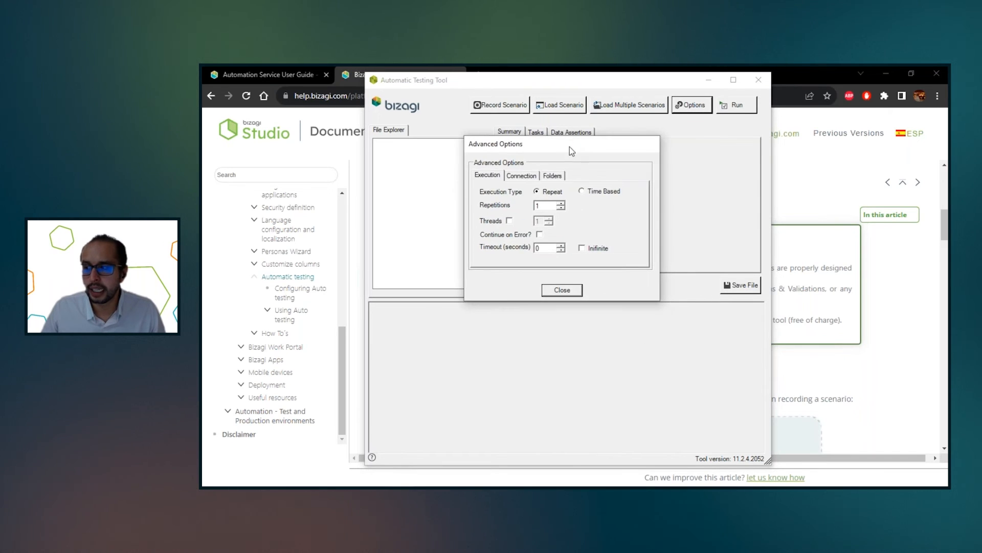
click(517, 174)
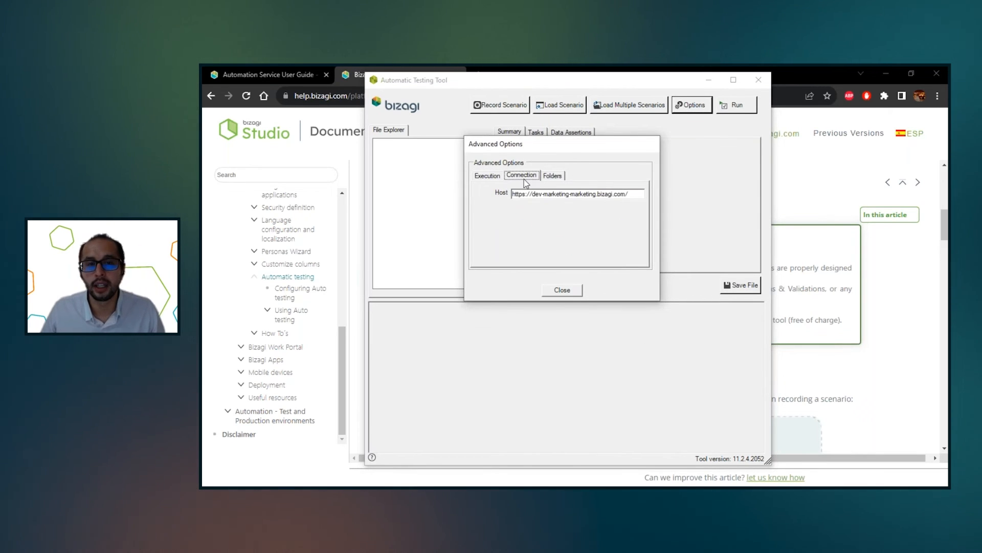
click(525, 193)
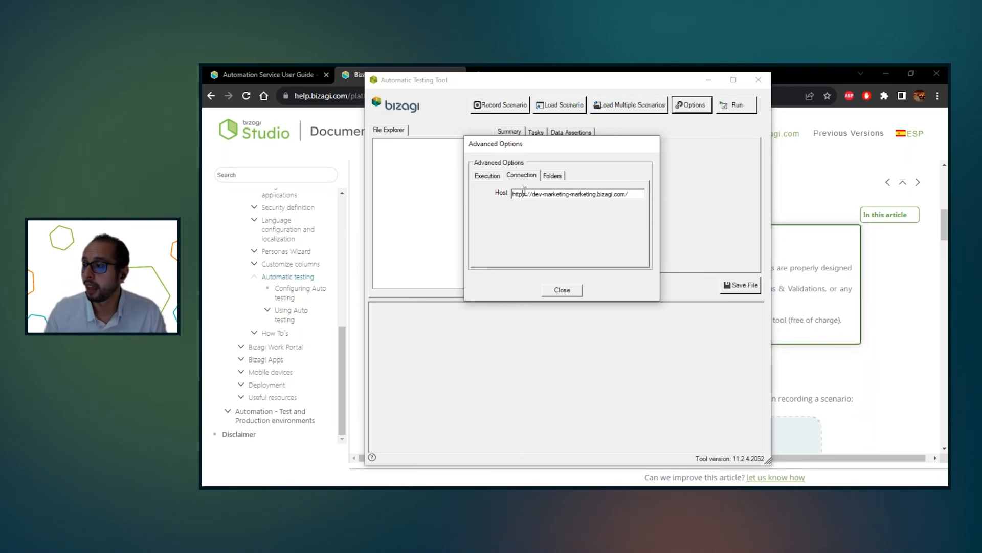
click(563, 291)
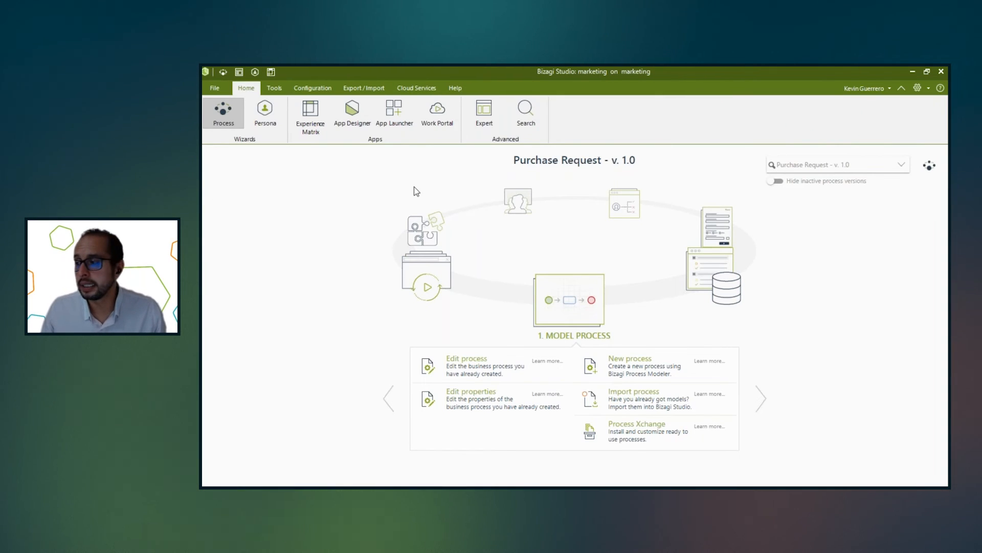
Step: Open the Purchase Request process model for editing and examine its Create Purchase Request and Authorize Request activities
click(467, 364)
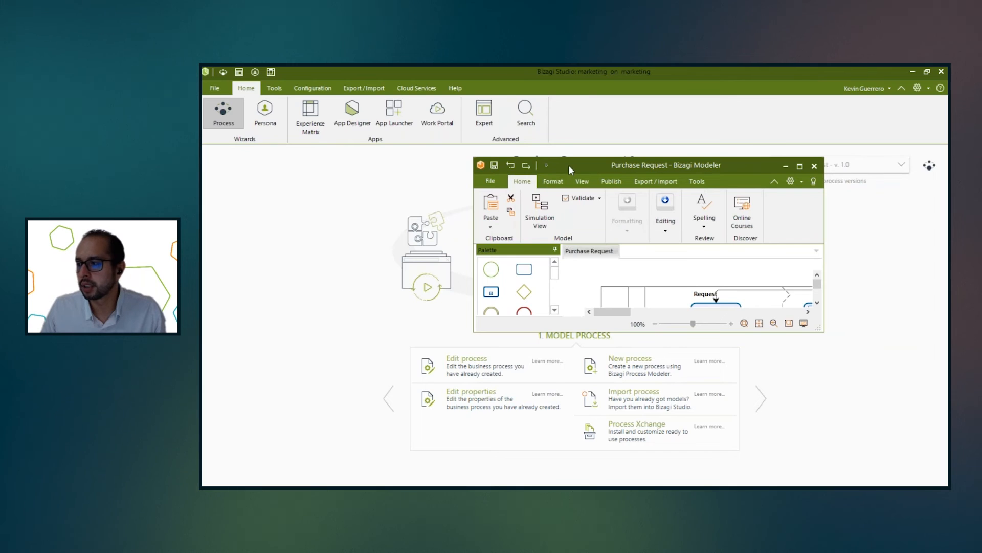
double_click(569, 164)
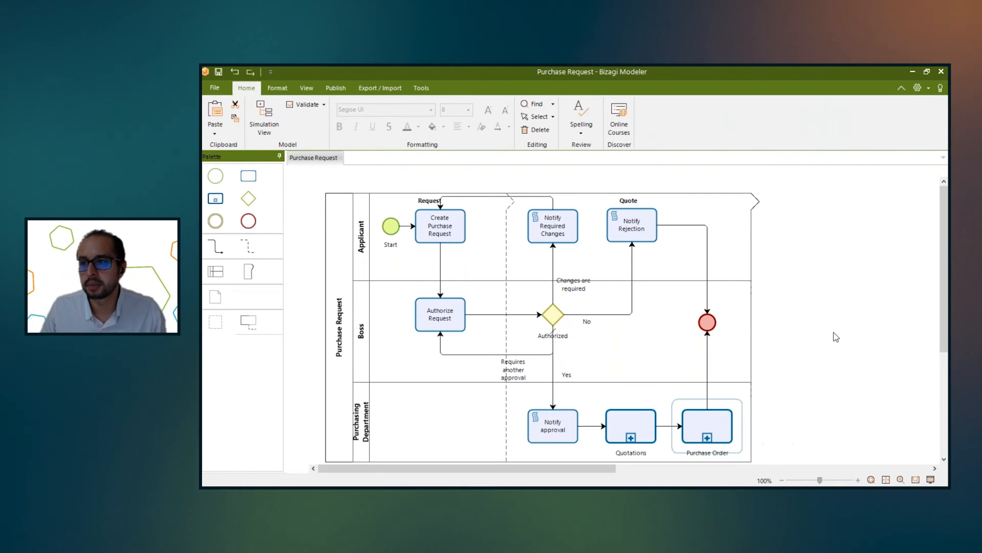
drag(477, 259, 397, 204)
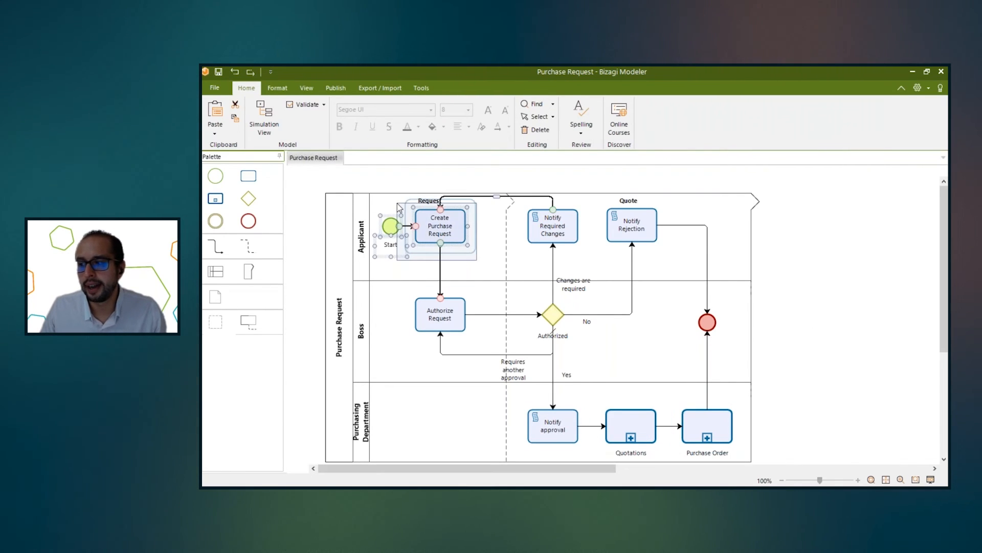
click(390, 292)
drag(390, 292, 479, 370)
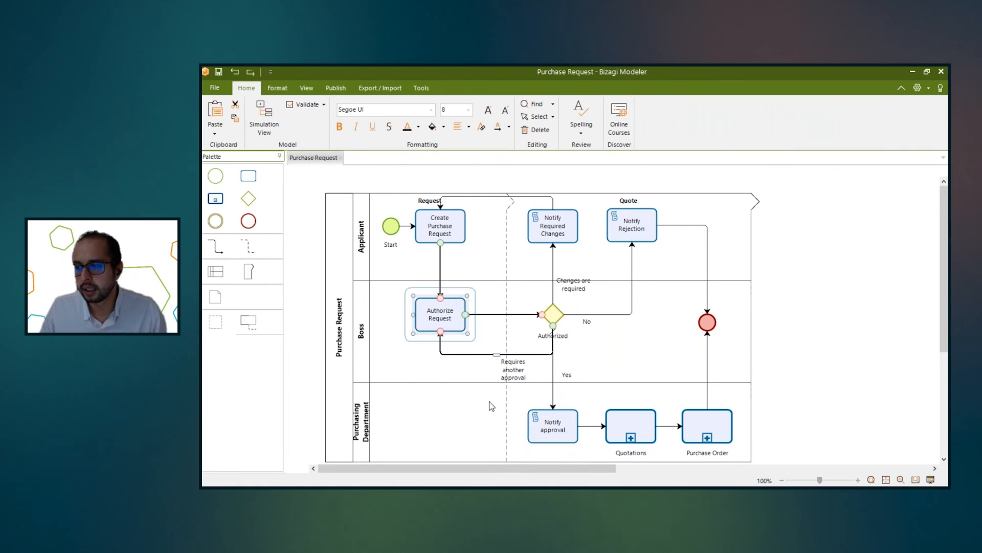
click(616, 365)
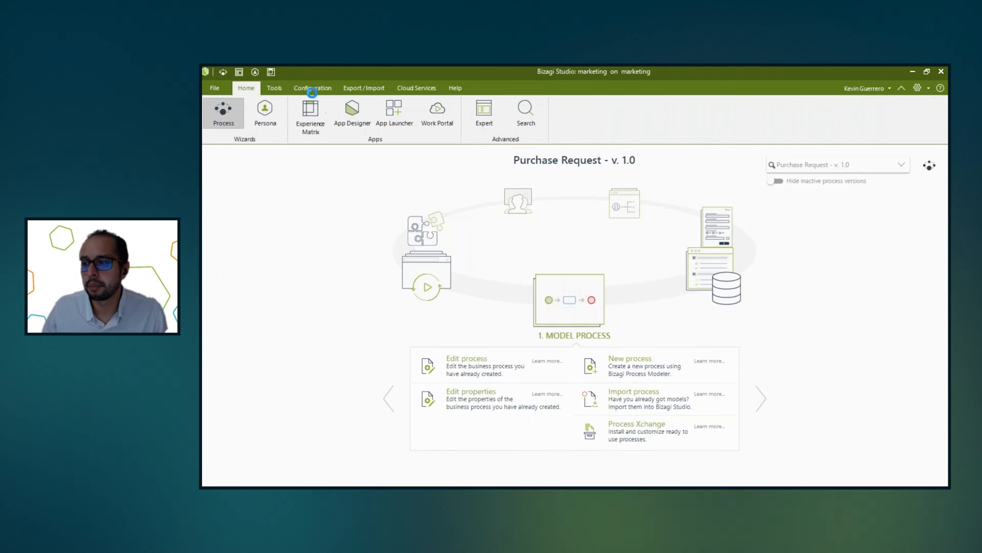
Step: Launch the Work Portal from Bizagi Studio and log in as the domain\admon user
click(438, 114)
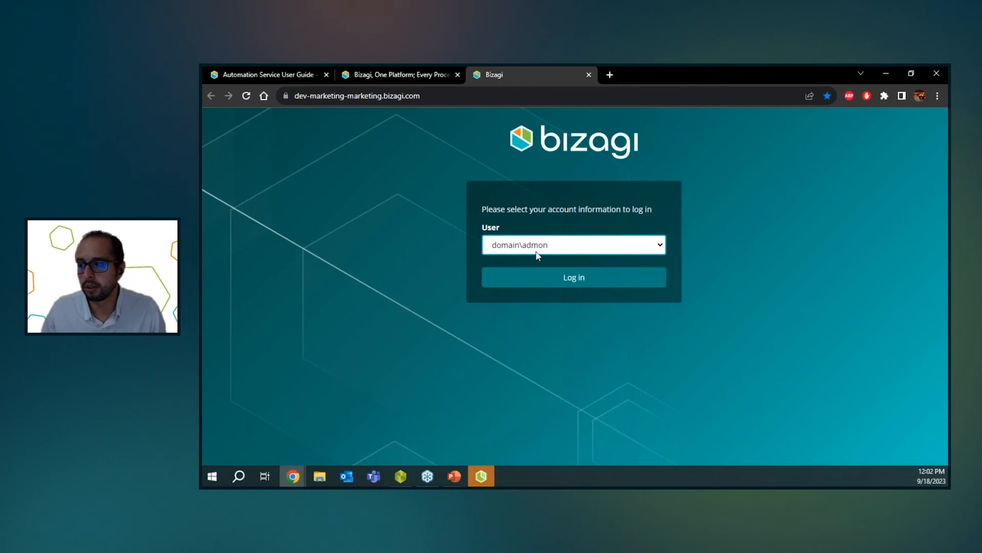
click(537, 254)
click(544, 258)
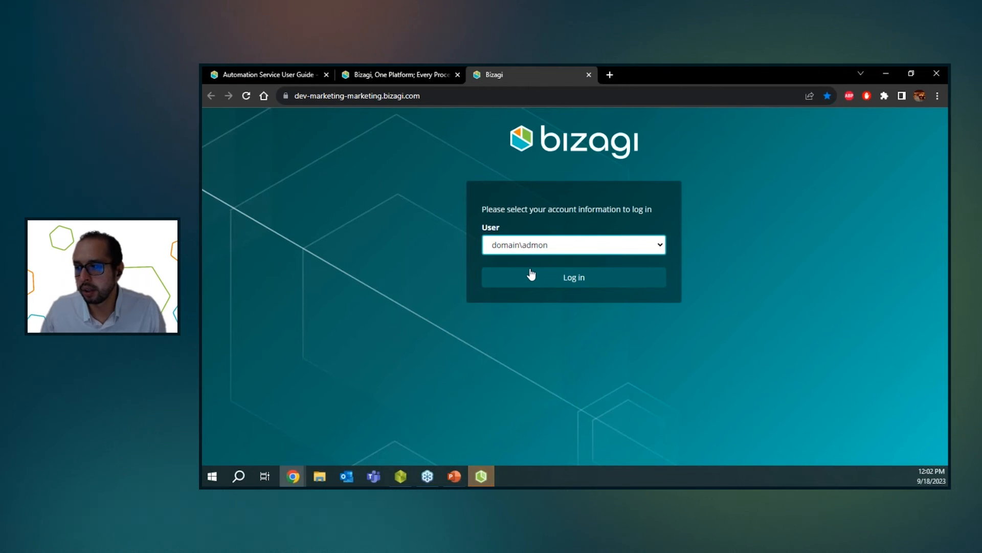
click(531, 274)
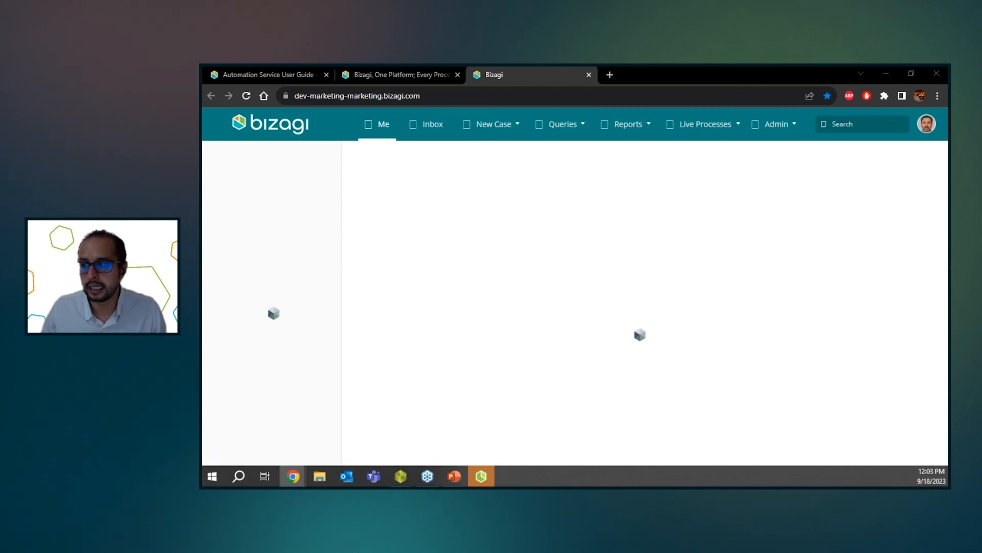
Step: Start a new Purchase Request case and review the request information, requested products and delivery fields of its form
click(494, 125)
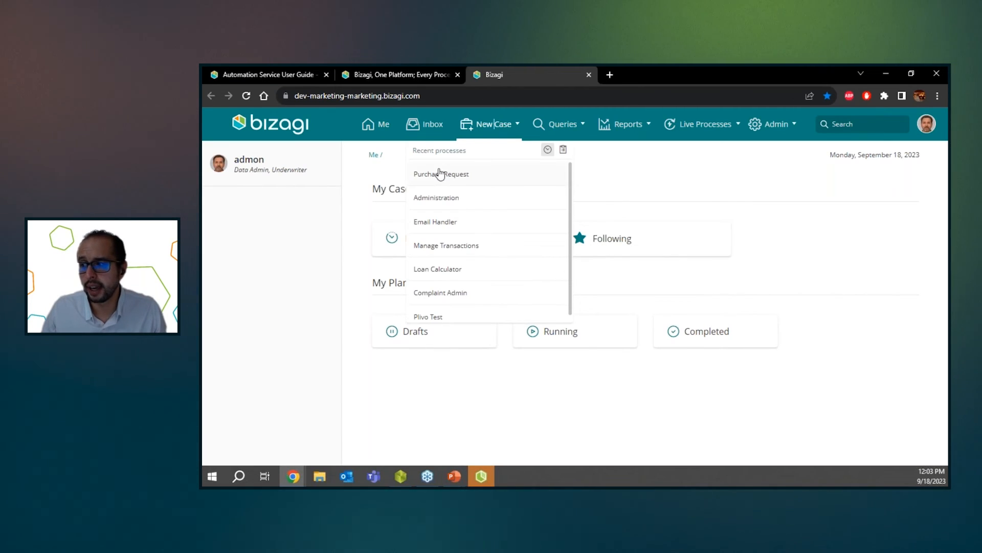
click(439, 174)
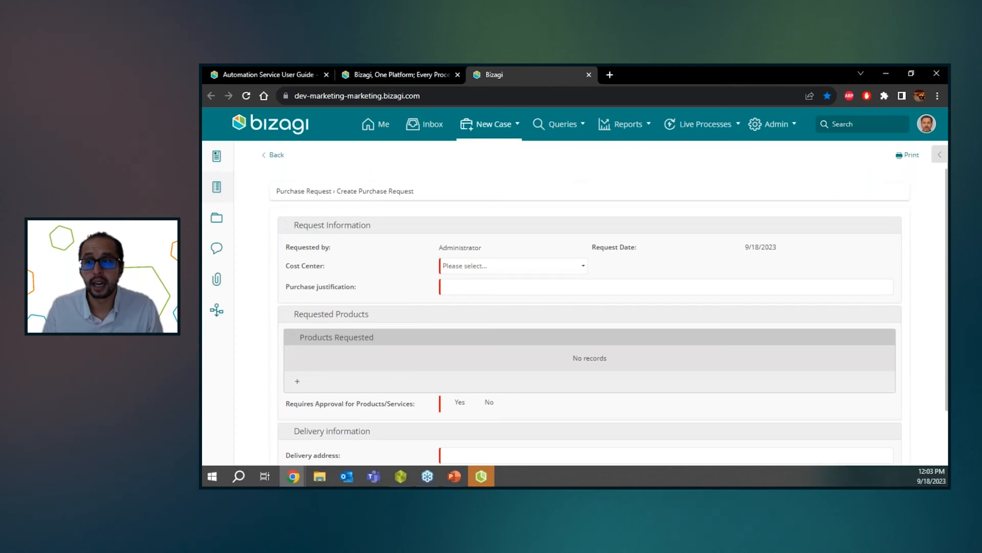
scroll(383, 262, down, 2)
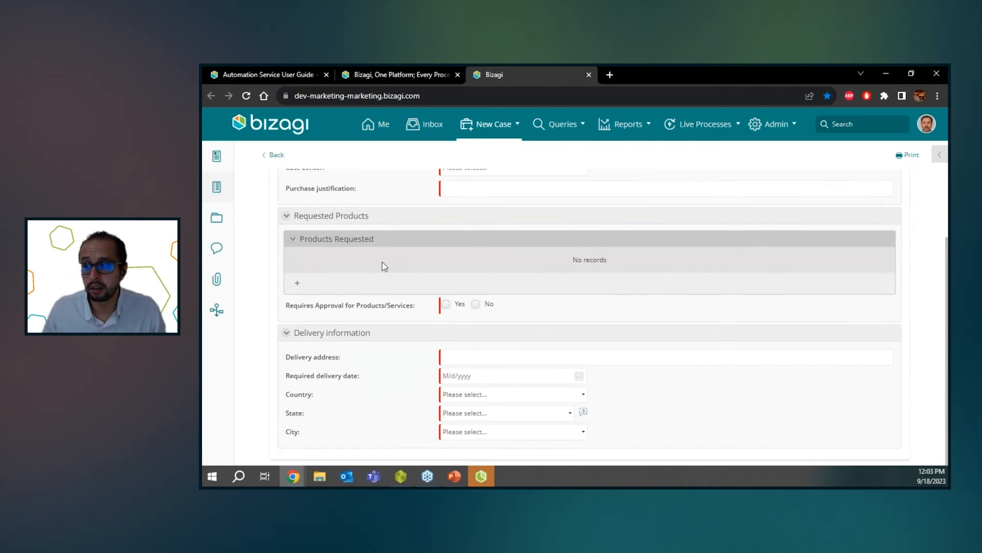
scroll(453, 251, up, 2)
click(453, 254)
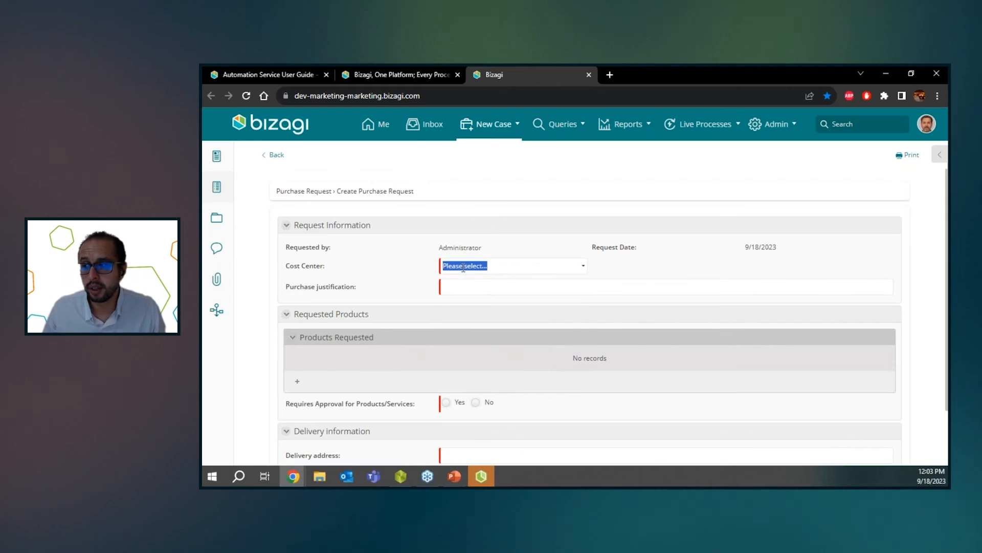
click(393, 290)
click(449, 291)
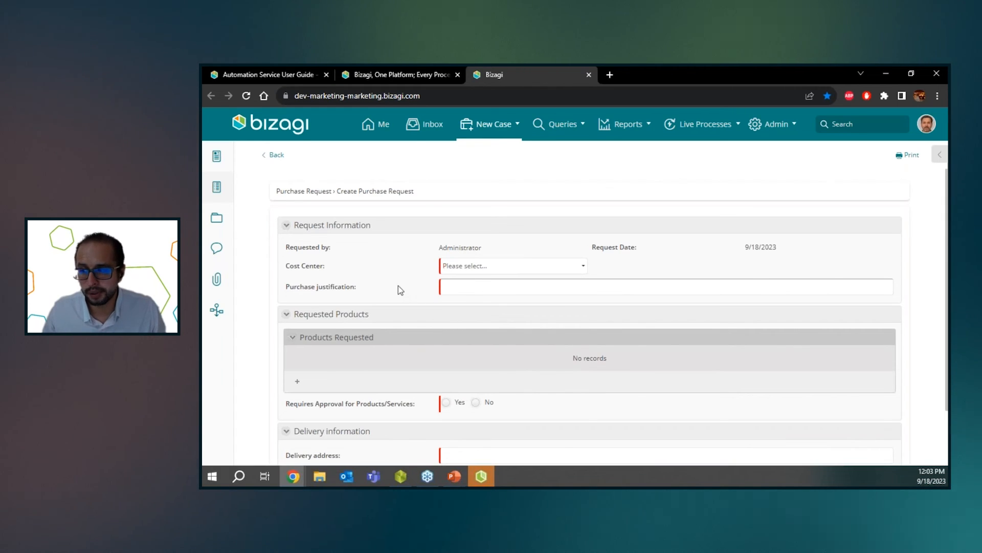
scroll(394, 291, down, 2)
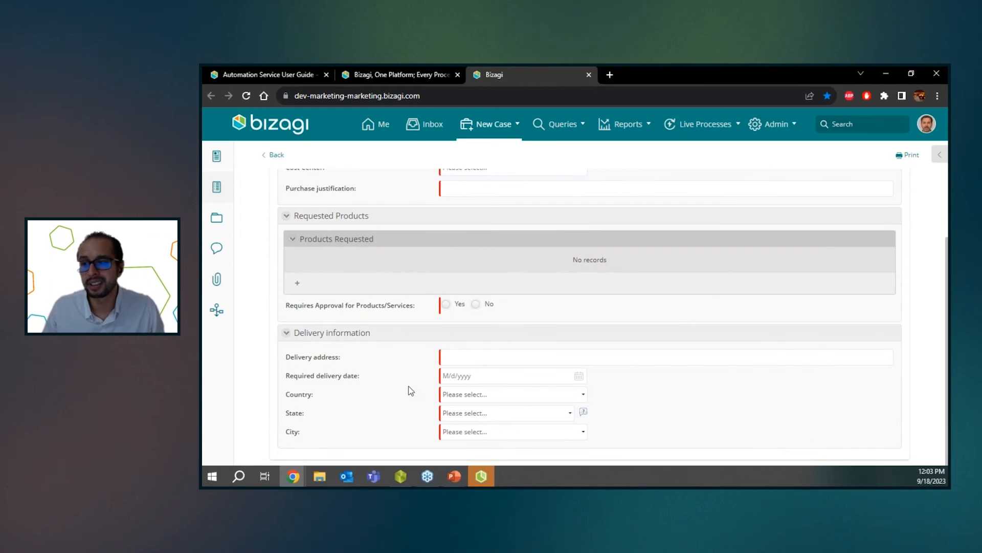
scroll(410, 390, up, 2)
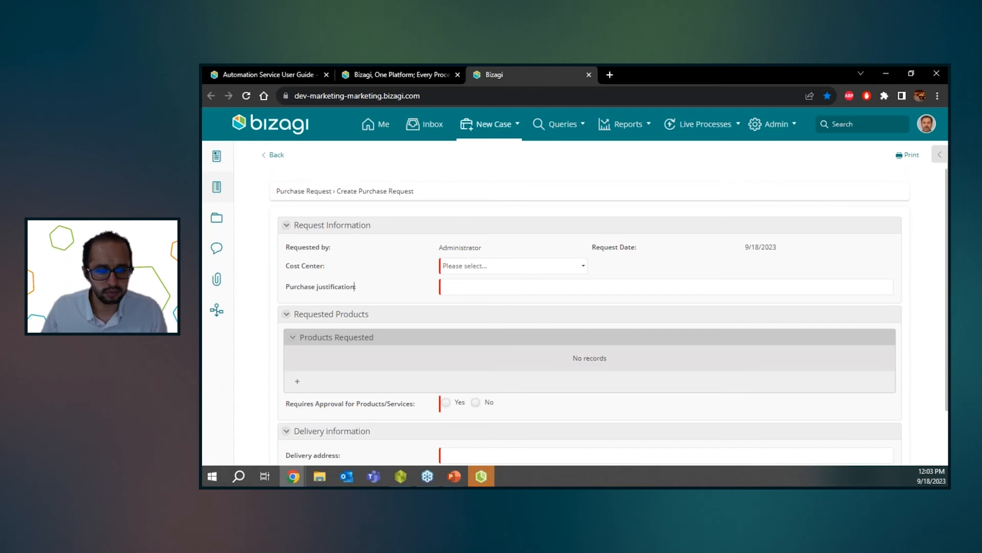
Step: Switch back to the Automatic Testing Tool and recheck that its host address points to the development Work Portal
key(alt+Tab)
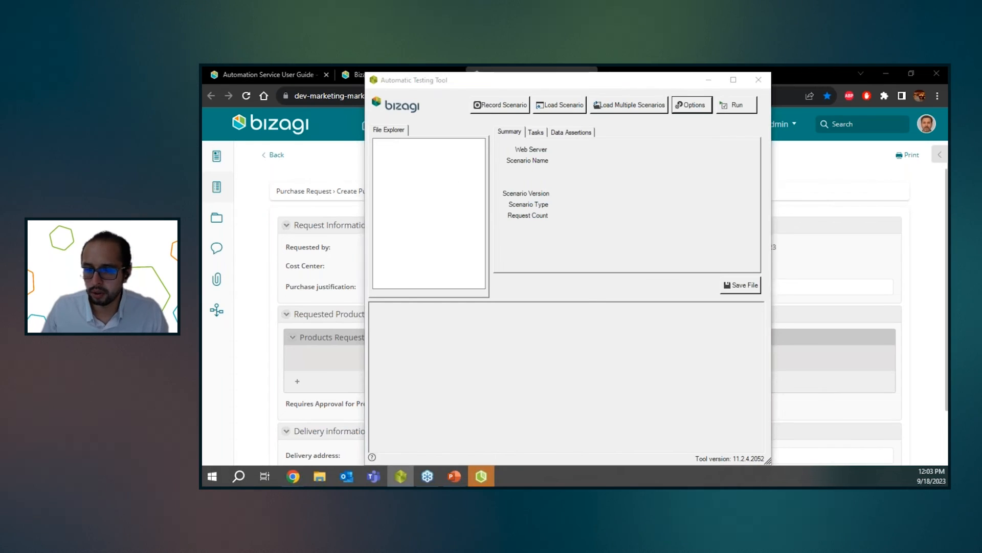
key(alt+Tab)
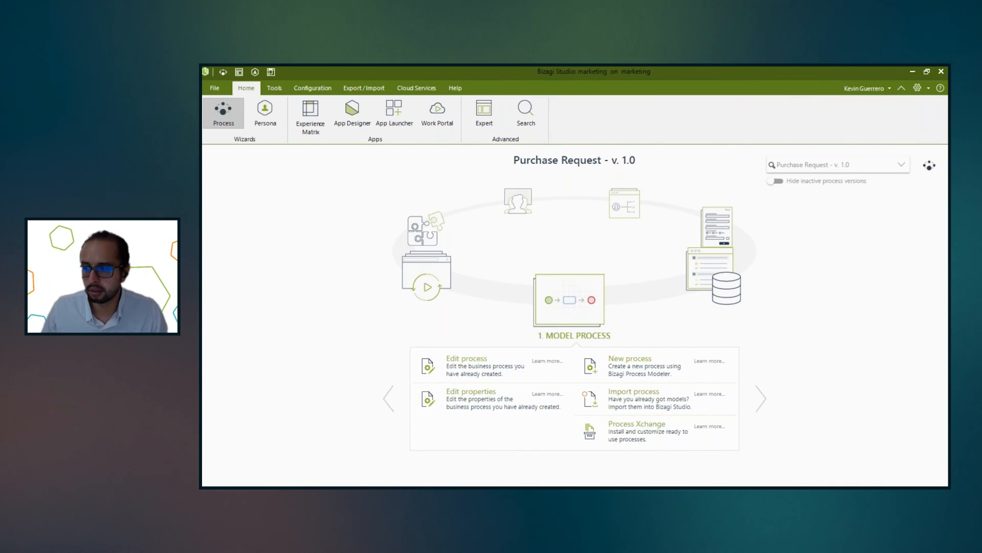
key(alt+Tab)
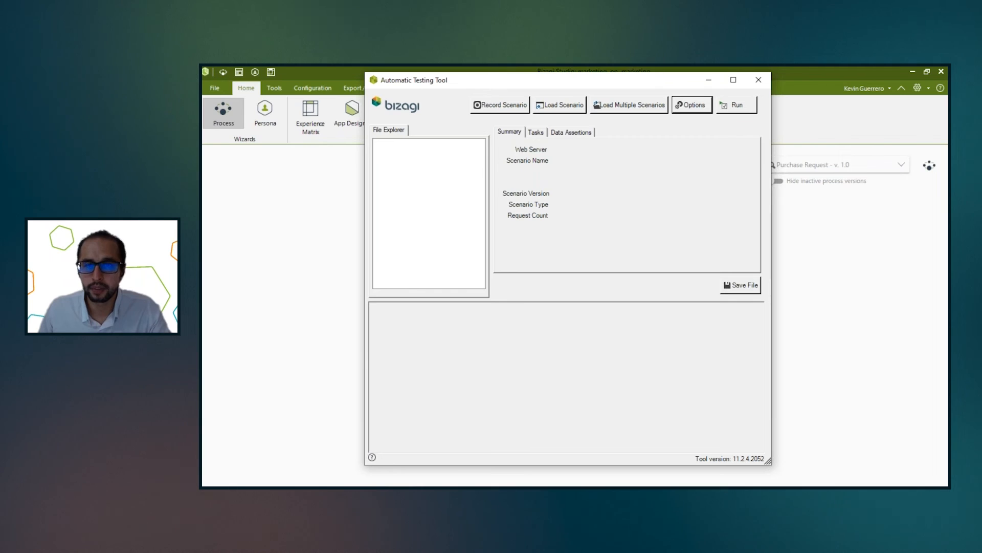
click(690, 105)
drag(520, 244, 637, 247)
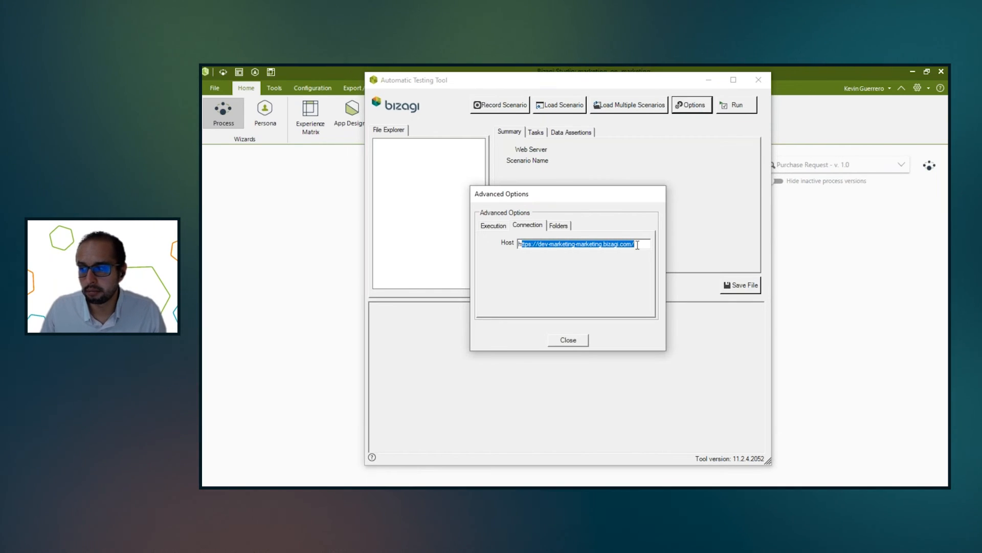
click(568, 340)
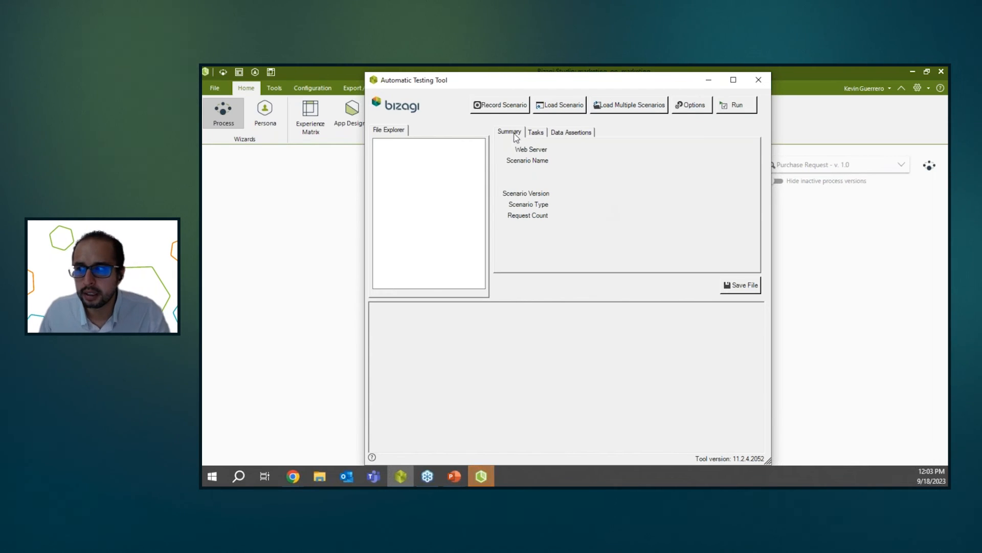
Step: Start recording a test scenario, log in as domain\admon and choose the Purchase Request process
click(496, 108)
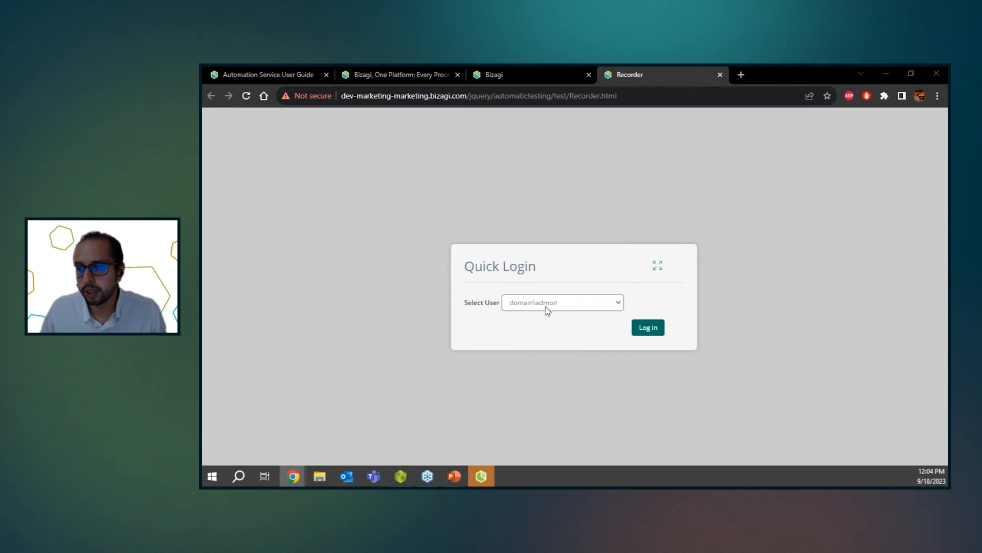
click(652, 332)
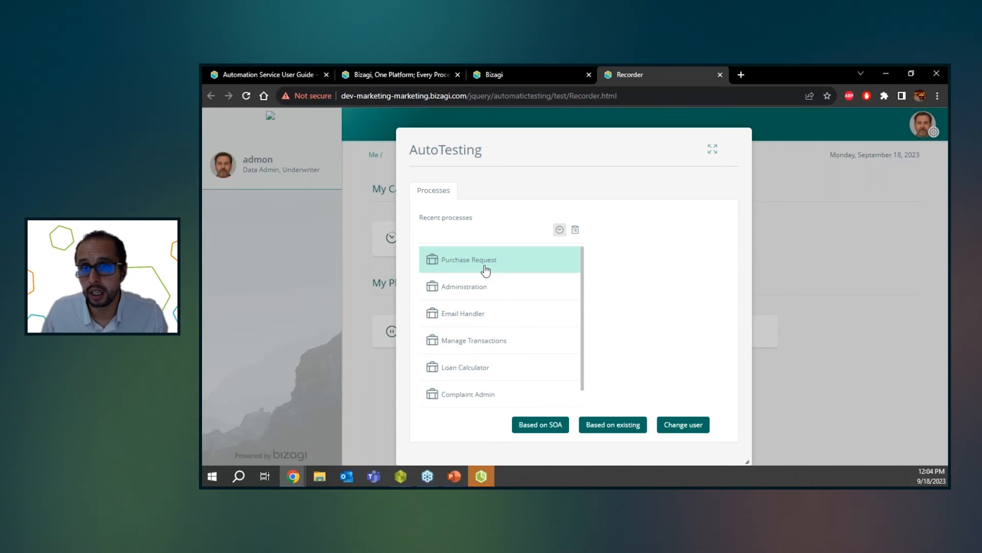
click(484, 267)
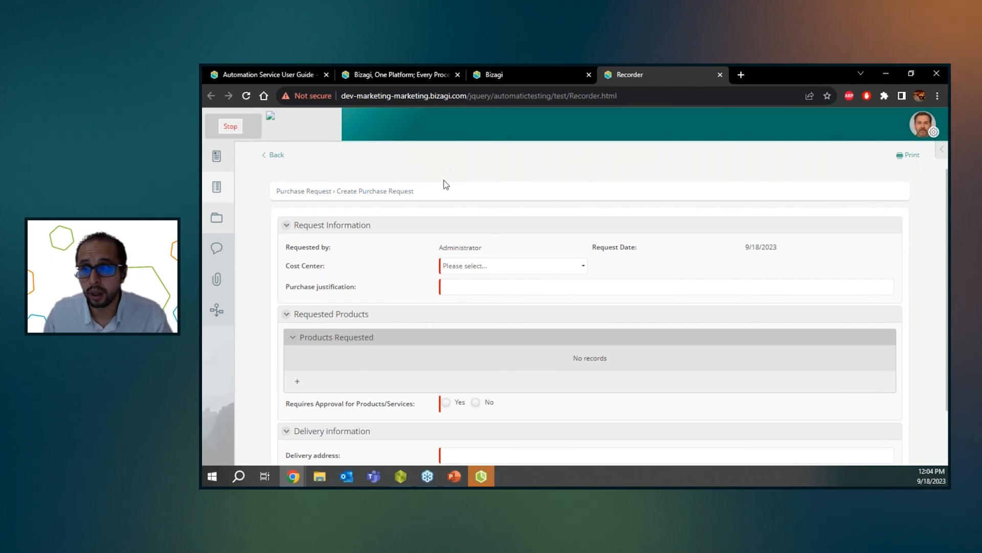
Step: Set the request's cost center to Projects and enter "Auto testing example" as the purchase justification
click(475, 263)
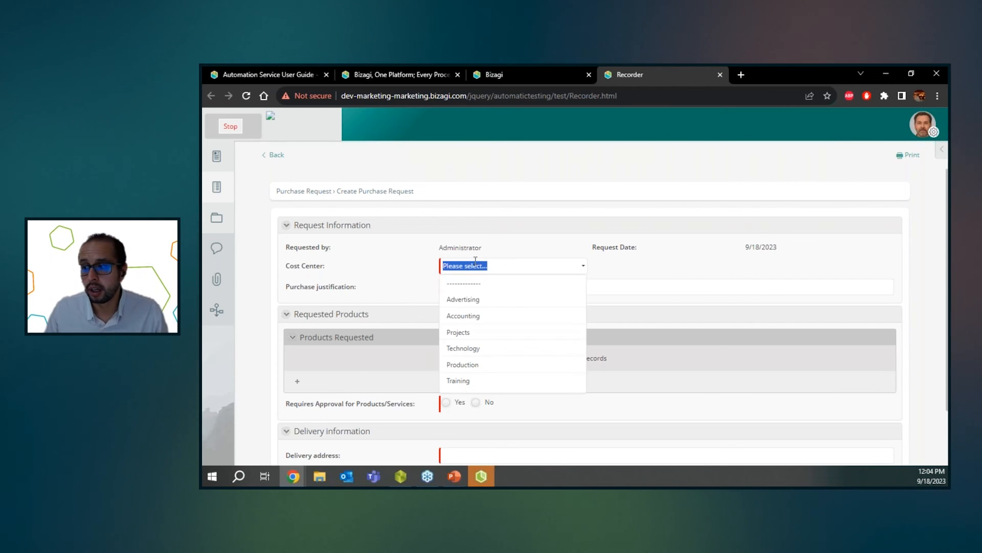
click(463, 332)
click(461, 286)
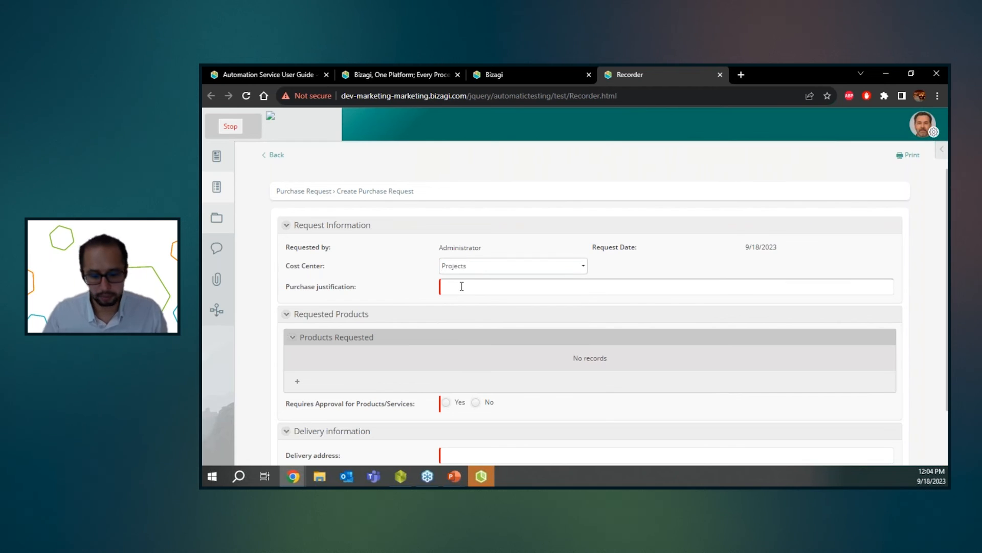
text(Auto testing)
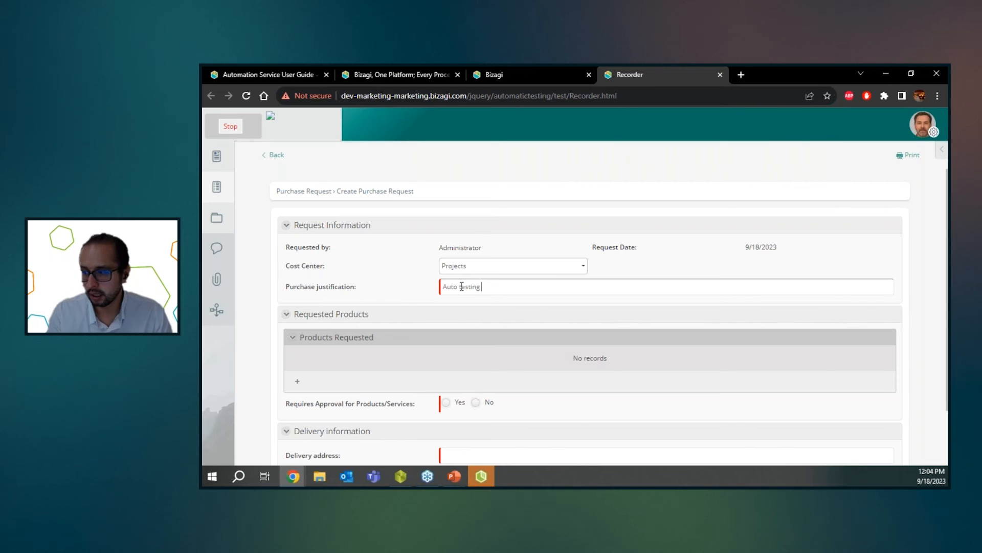
text( example)
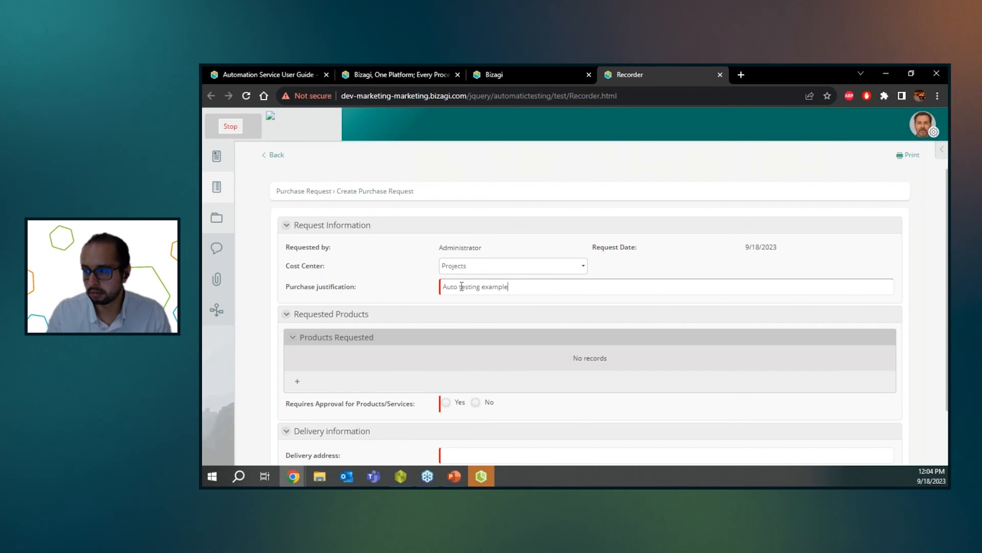
Step: Start adding a requested product, search the catalog for Office Supplies items and choose Paper clips
click(297, 381)
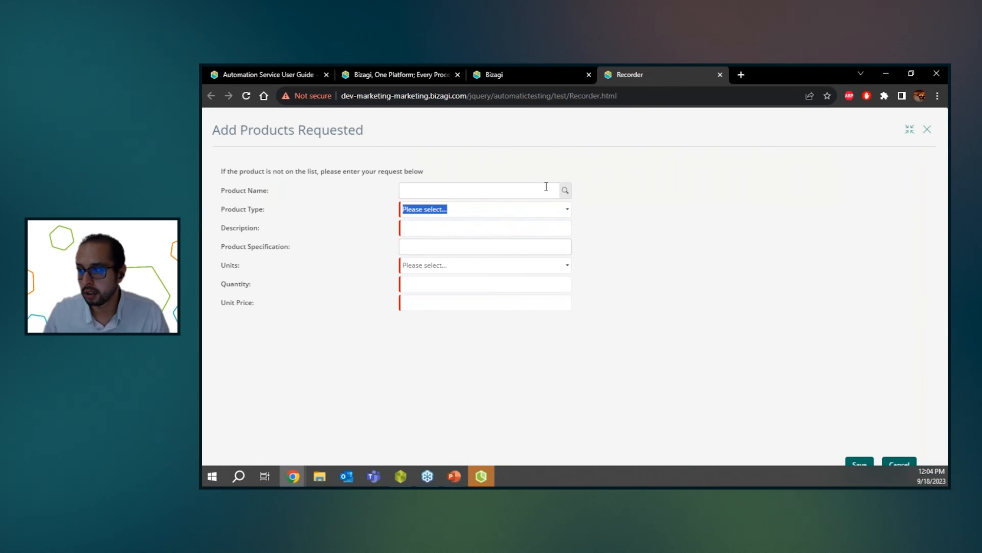
click(565, 191)
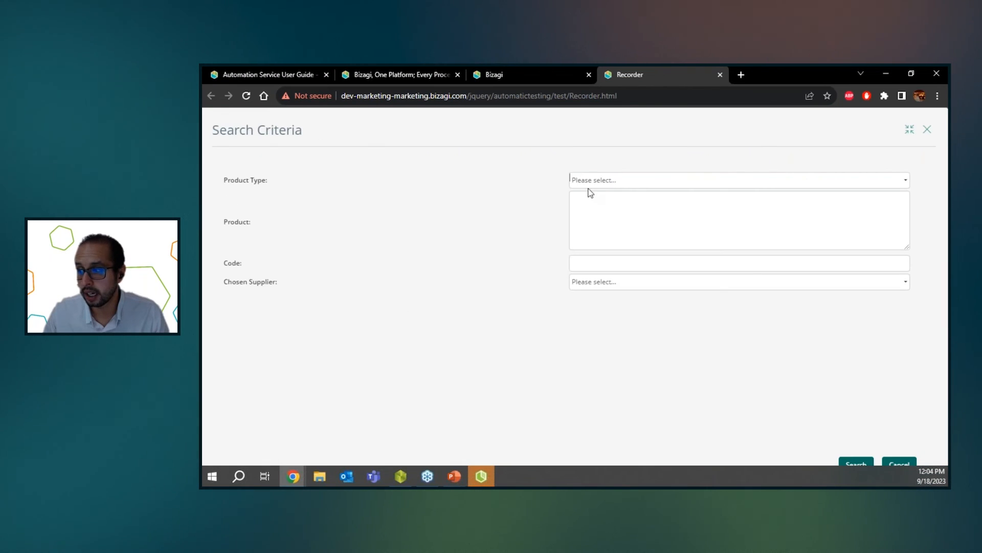
click(590, 182)
click(599, 214)
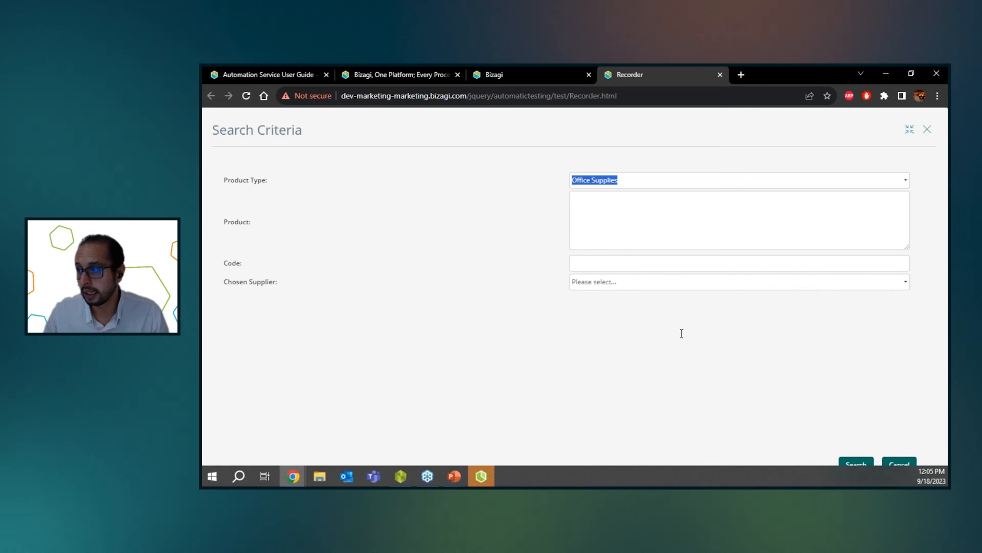
click(855, 464)
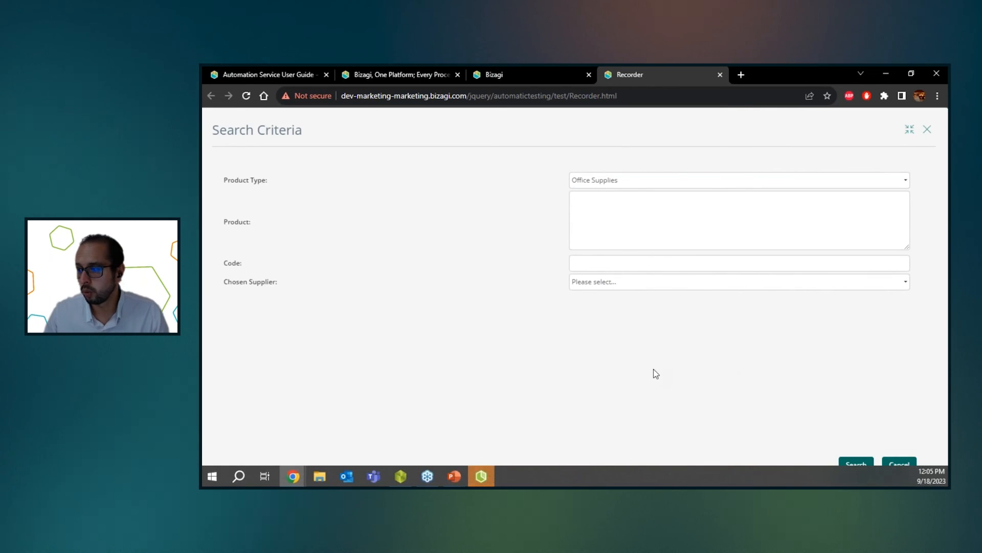
click(488, 472)
key(alt+Tab)
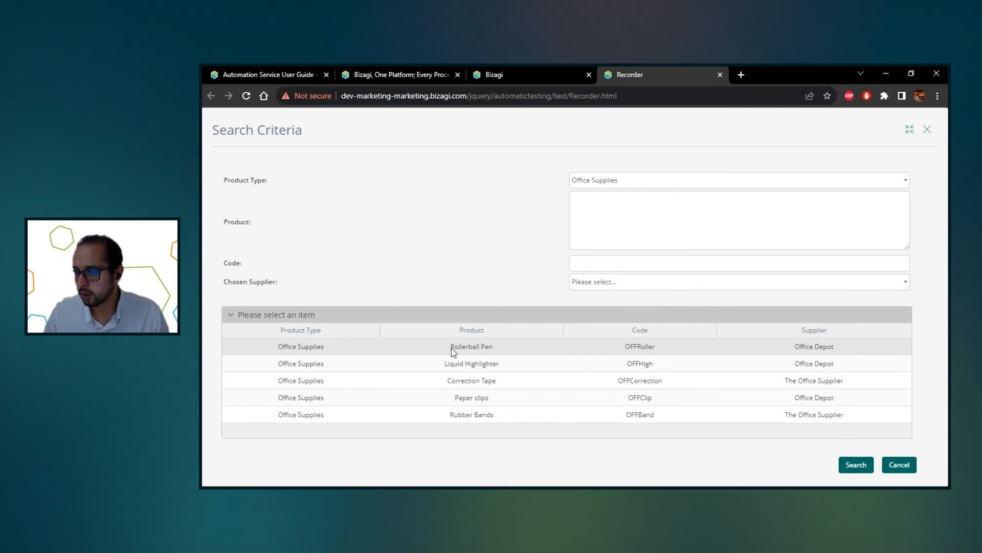
click(486, 397)
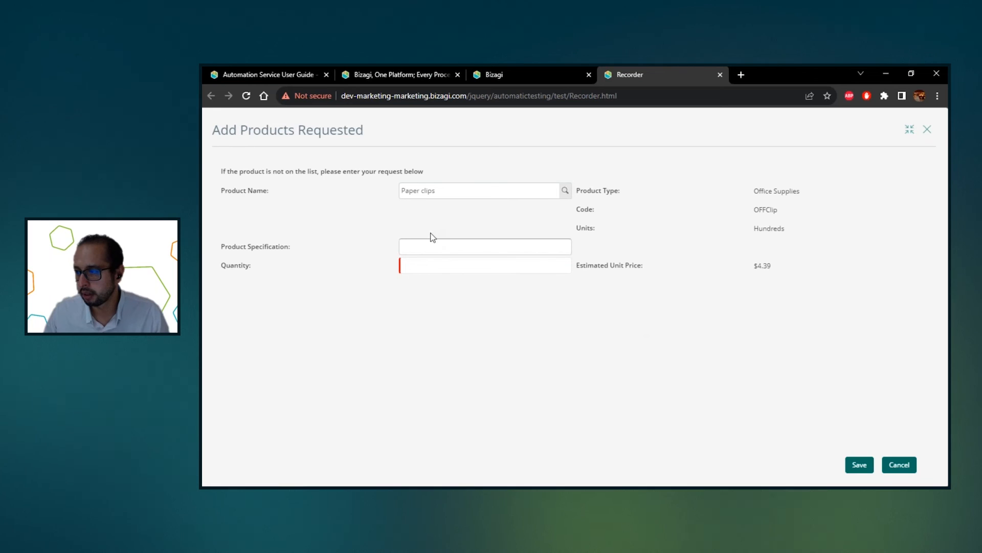
Step: Save the paper clips with a quantity of 100 and set Requires Approval for Products/Services to Yes
click(418, 267)
text(100)
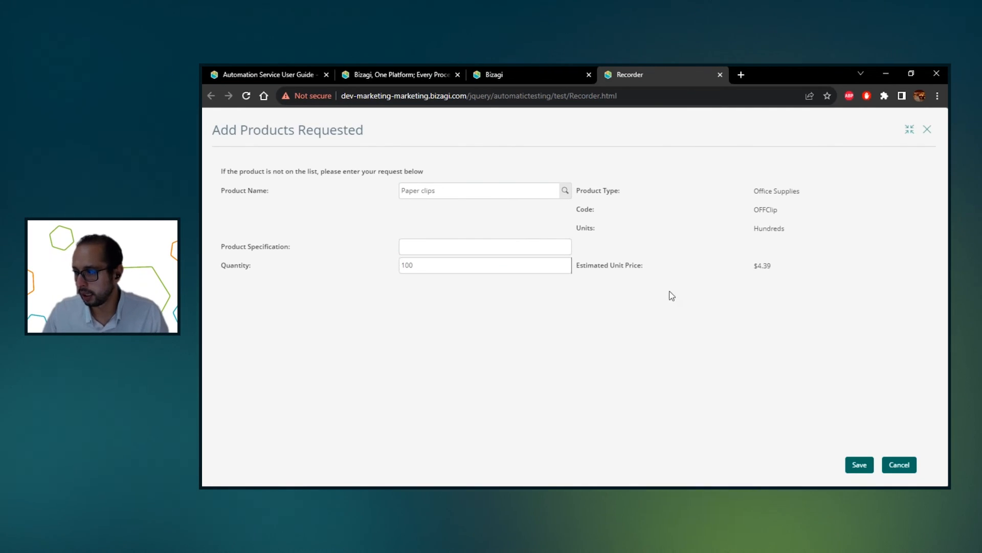
click(855, 466)
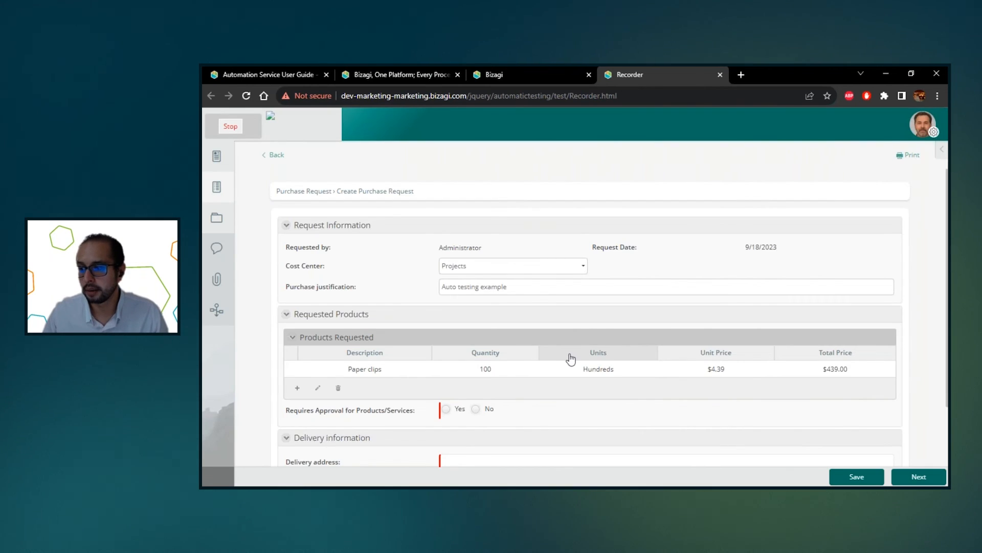
scroll(571, 360, down, 2)
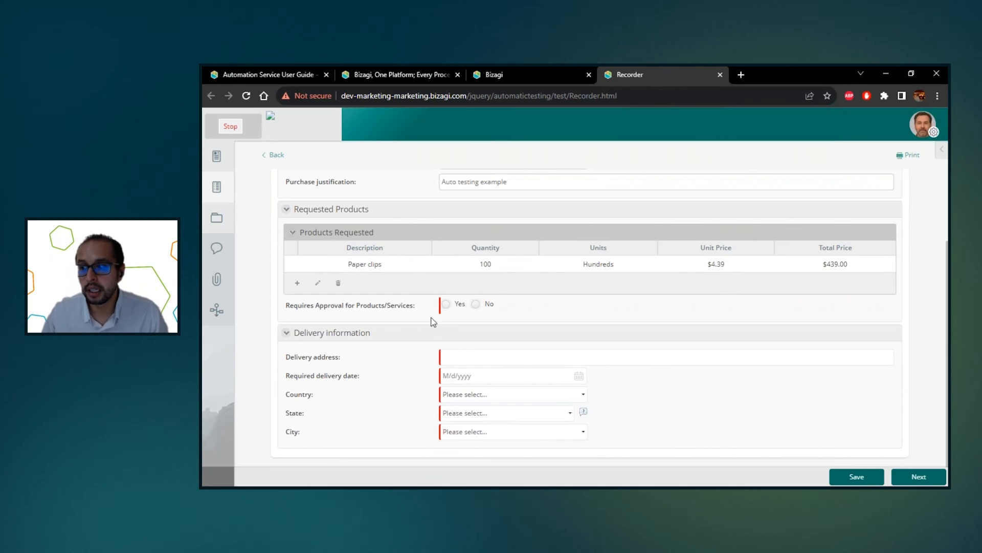
click(448, 305)
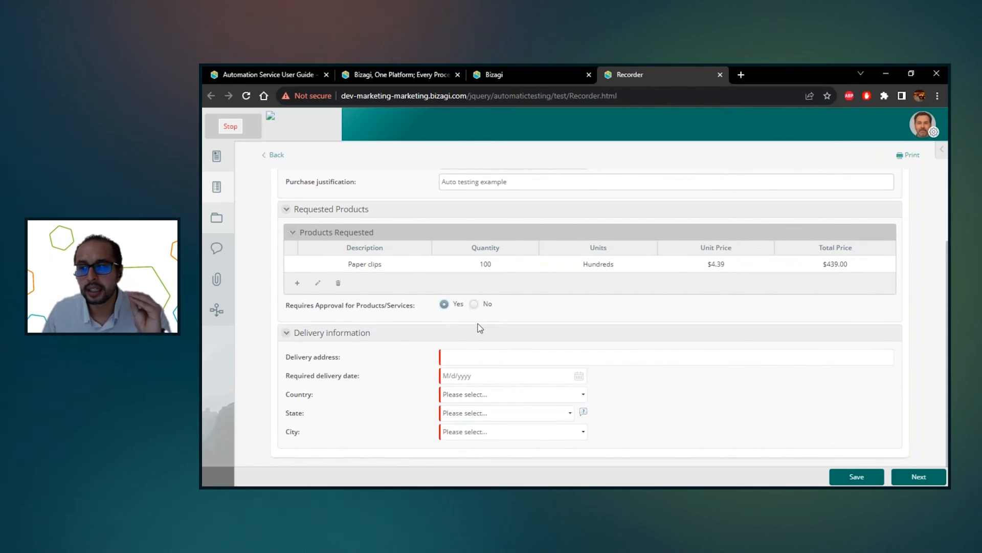
Step: Fill in the delivery address and set the required delivery date to 9/26/2023
click(473, 352)
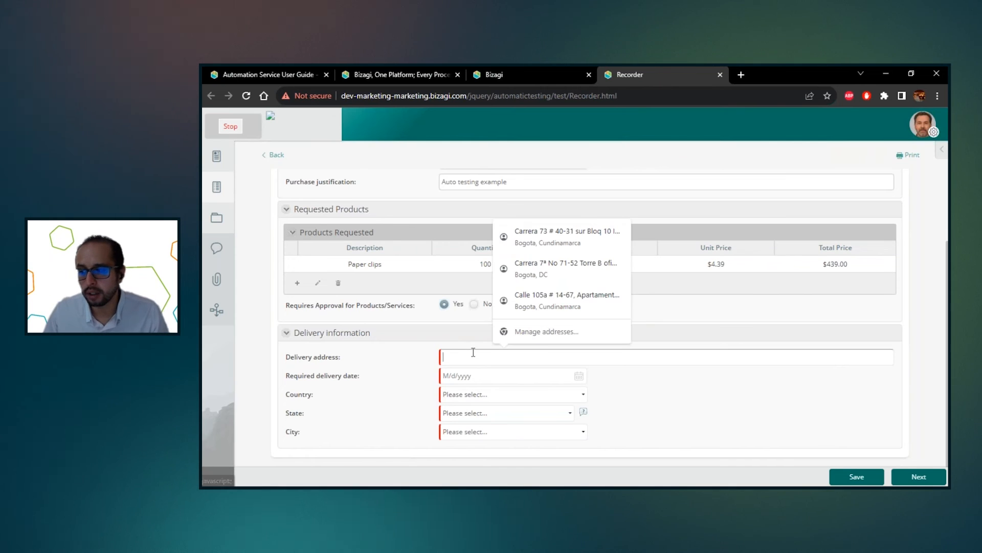
text(Stee)
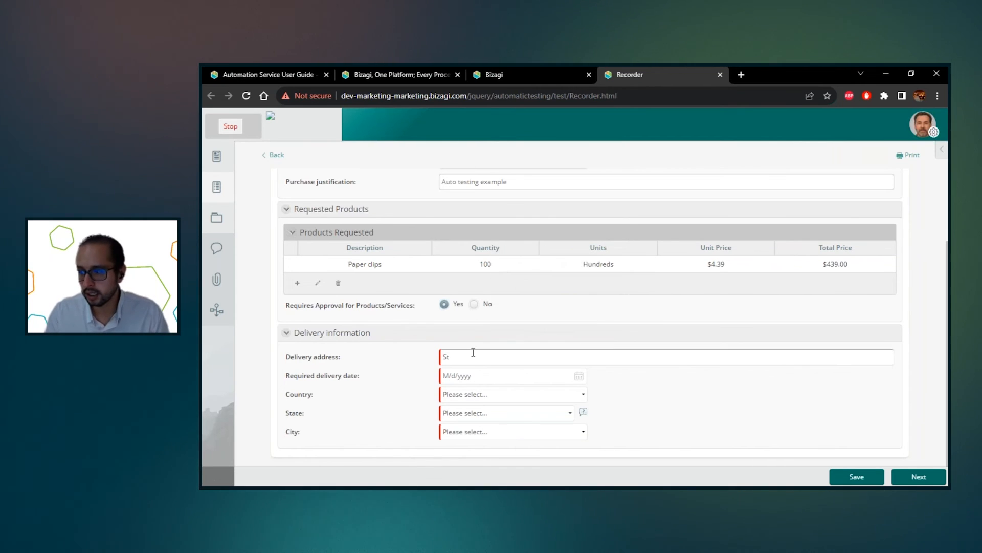
key(BackSpace)
key(BackSpace)
text(reets 123)
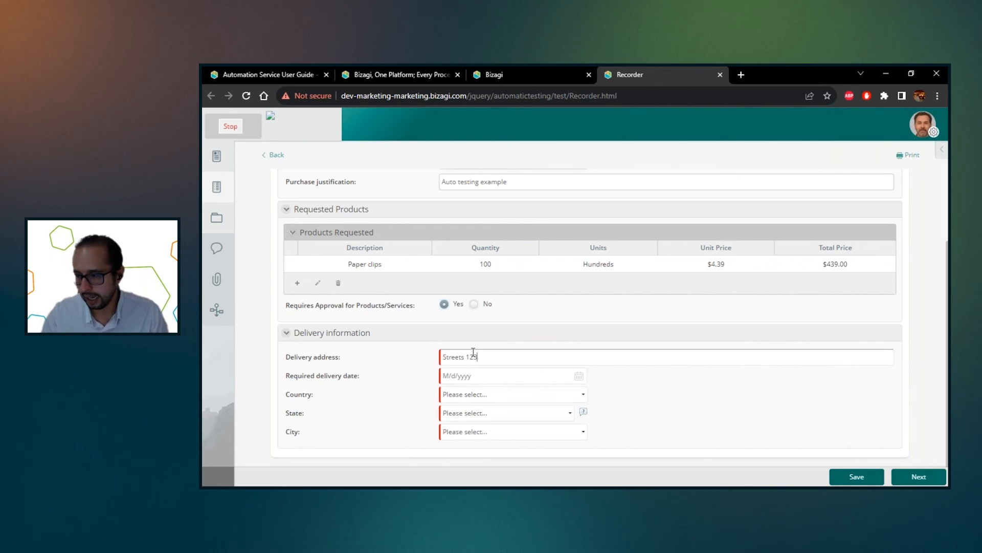
click(472, 373)
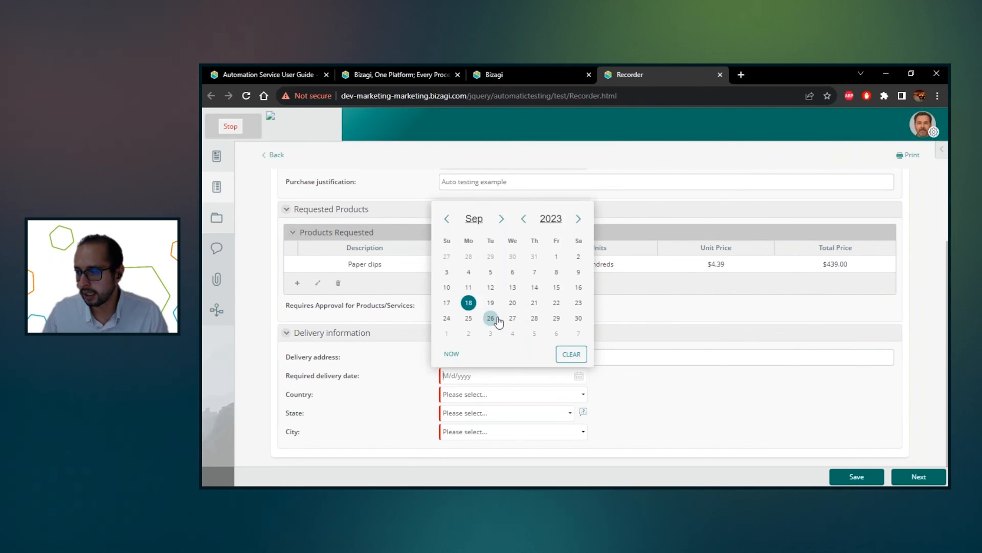
click(495, 325)
Step: Set the delivery country to United States of America with New York as state and city, and advance the case to authorization
click(477, 393)
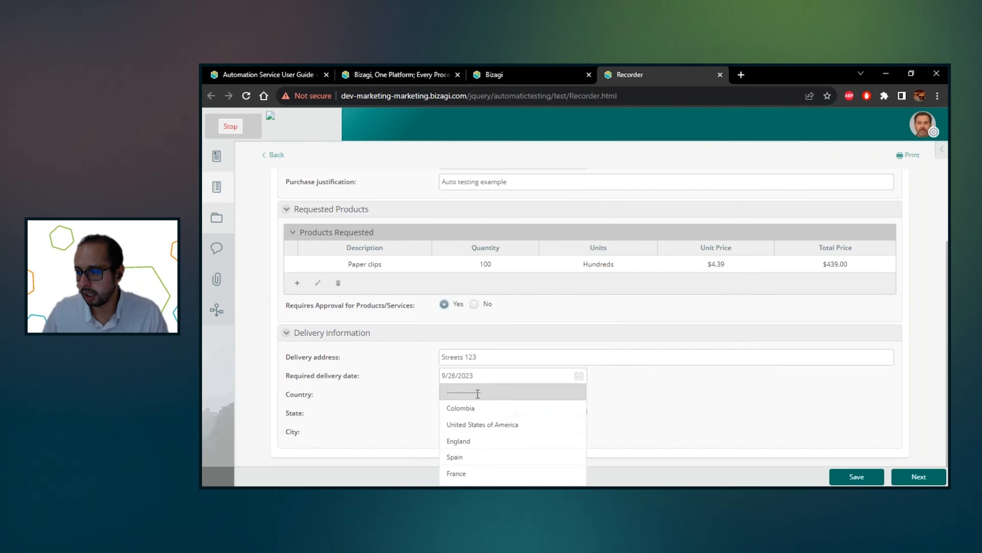
click(478, 424)
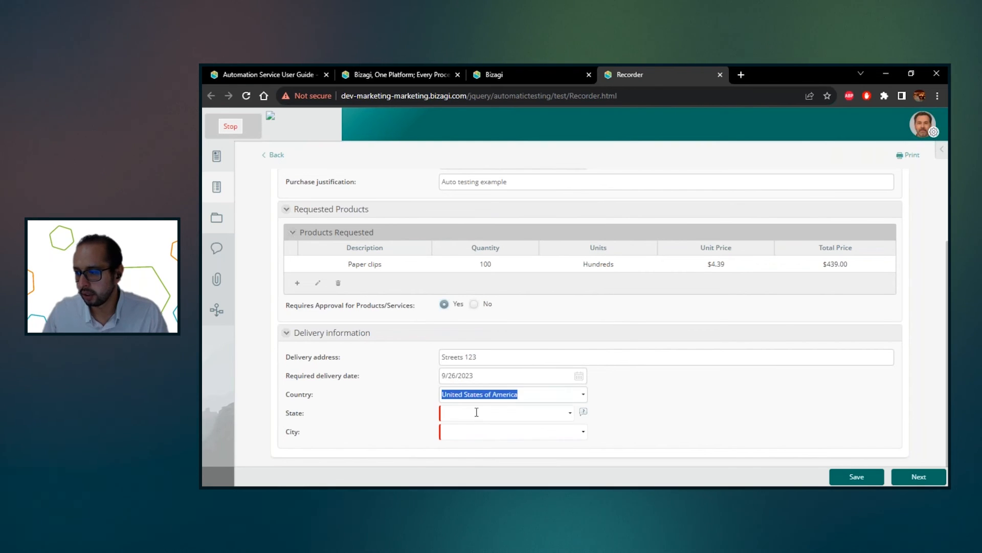
click(477, 412)
click(469, 446)
click(456, 426)
click(481, 412)
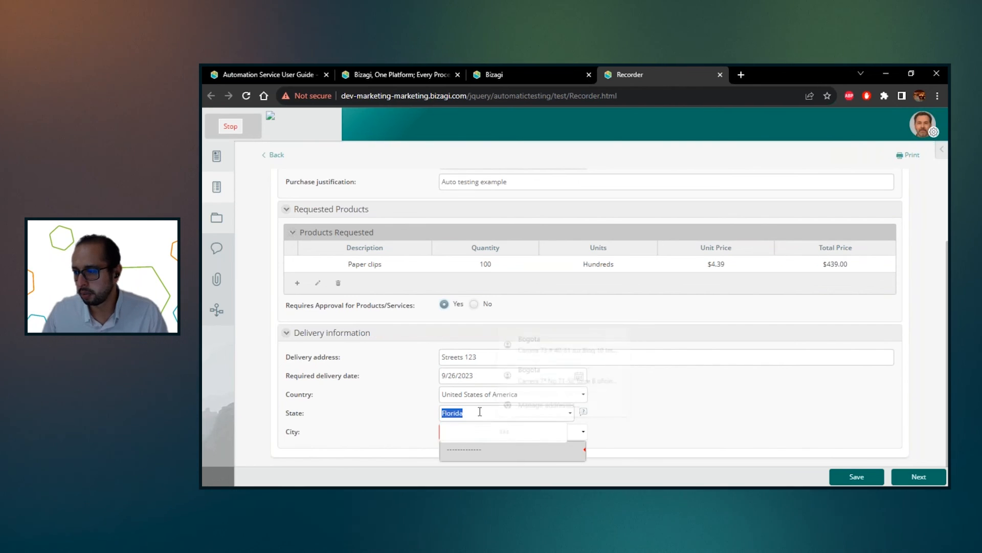
click(463, 463)
click(463, 432)
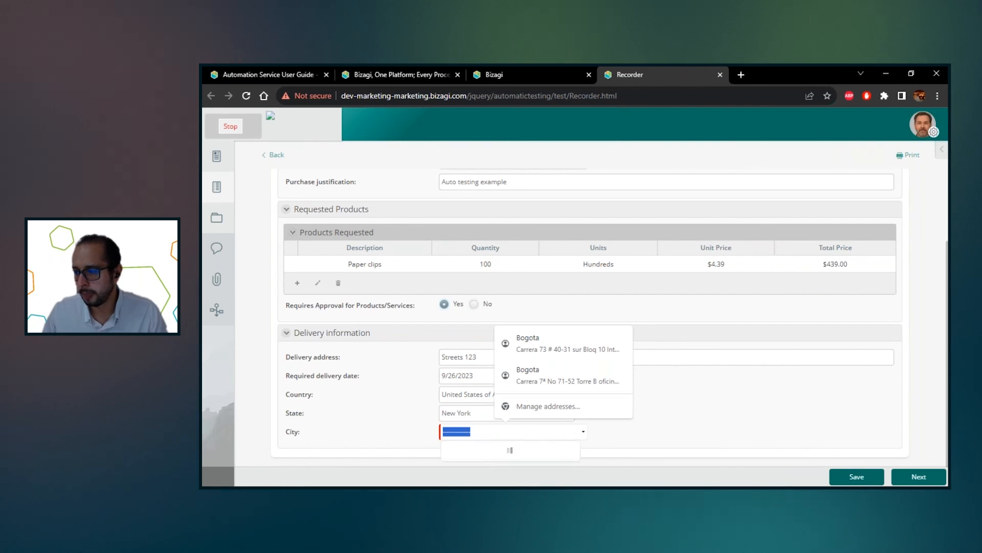
click(462, 464)
click(658, 435)
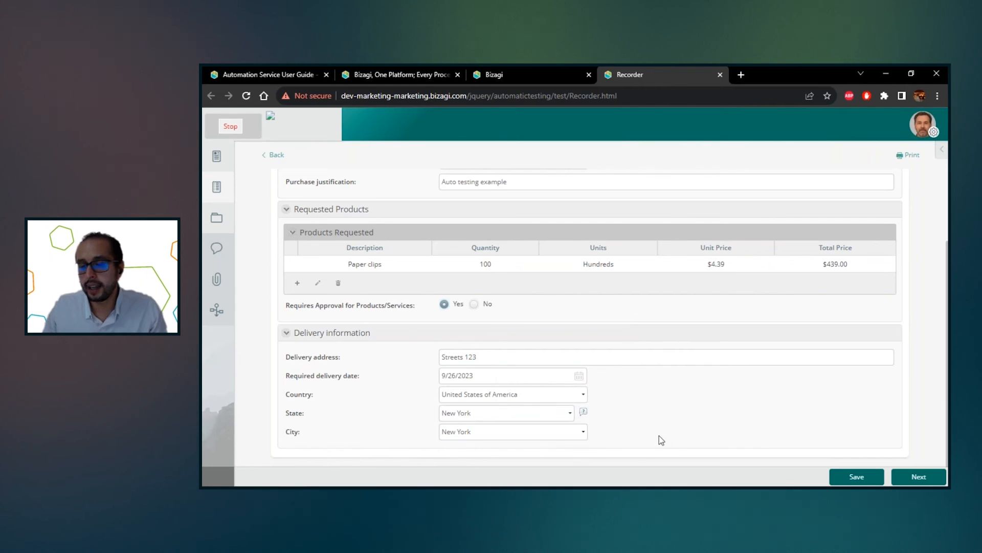
click(903, 478)
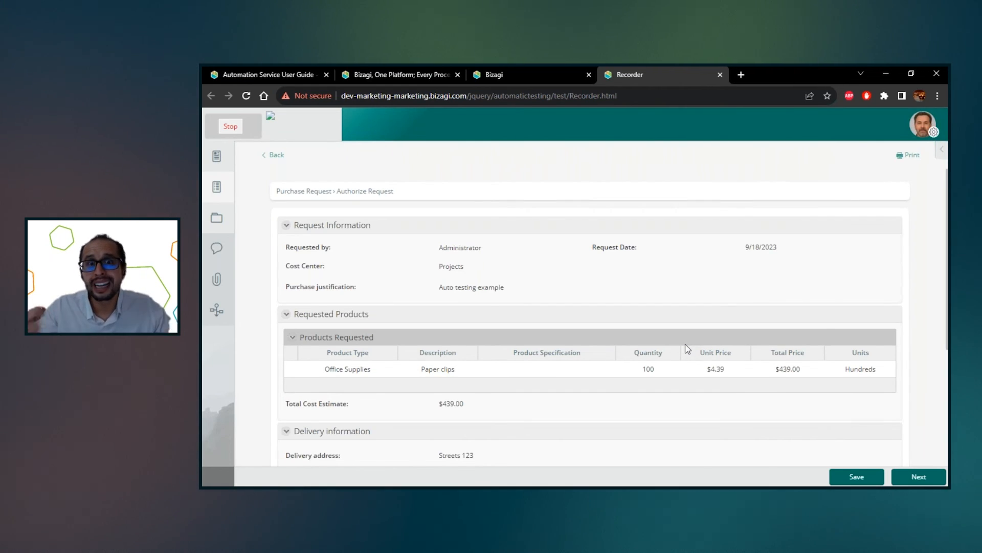
Step: Set the request state to Approved in the Approval Information of the Authorize Request form and advance the case
scroll(526, 361, down, 5)
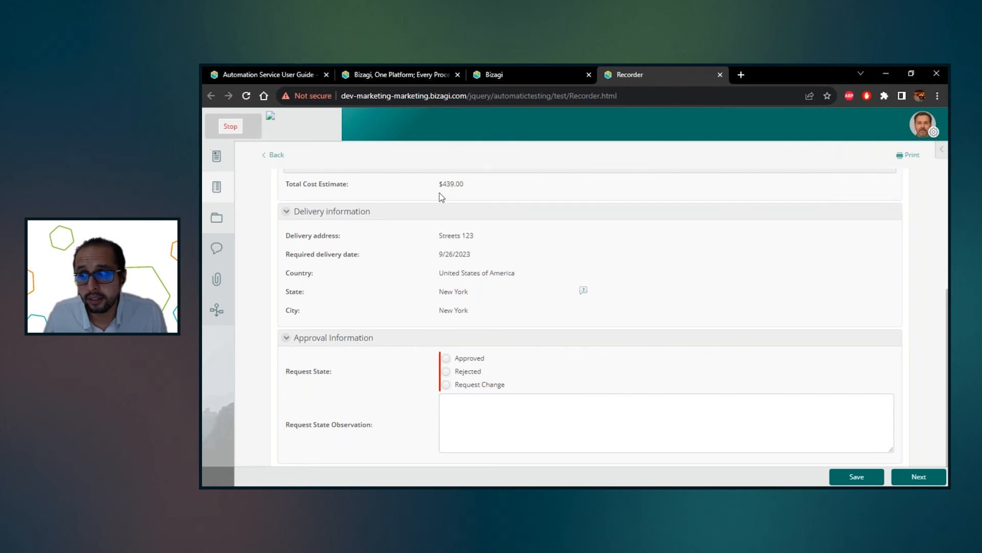
click(449, 372)
click(452, 384)
scroll(456, 379, down, 1)
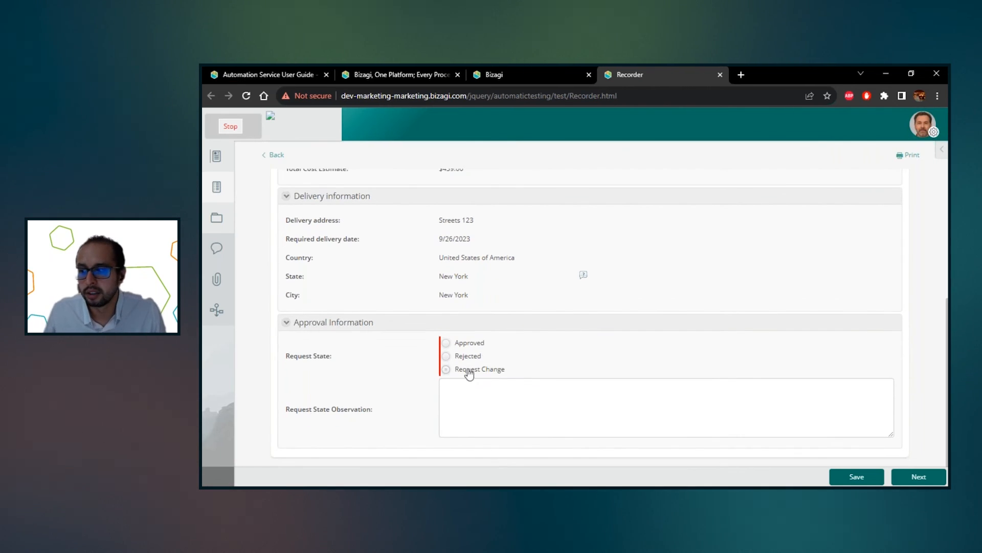
click(478, 346)
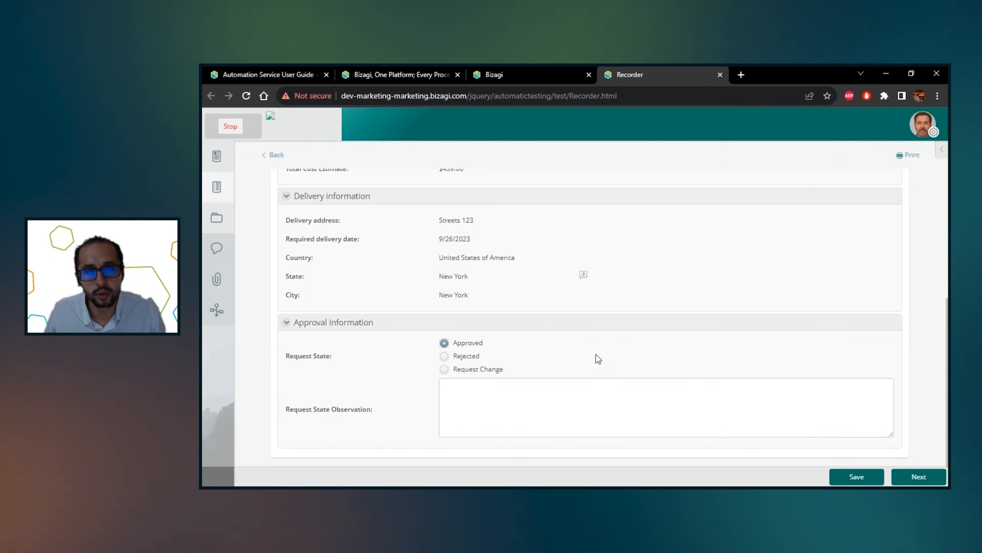
click(913, 476)
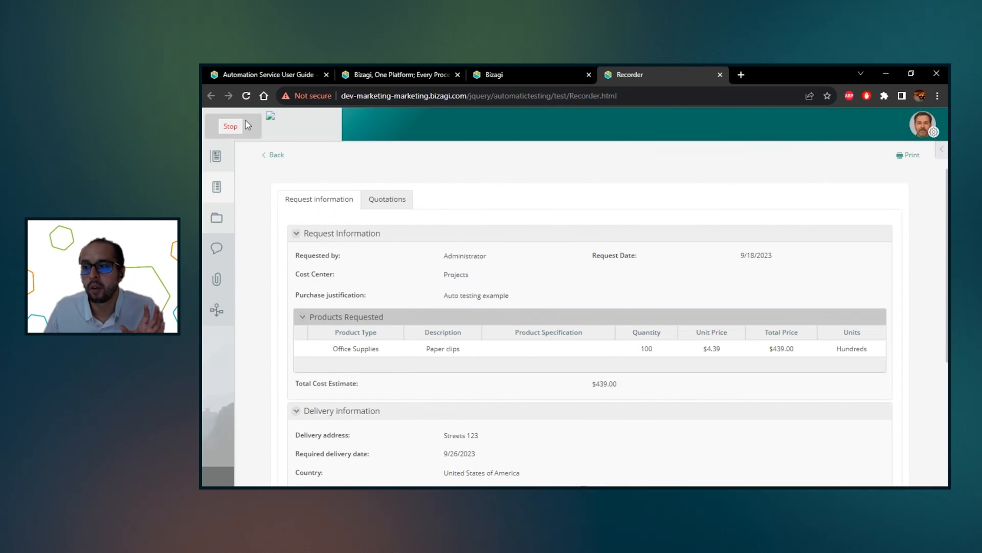
Step: Stop the scenario recording and locate the saved file TestScenario_20230918_120616.test in the Logs folder
click(230, 127)
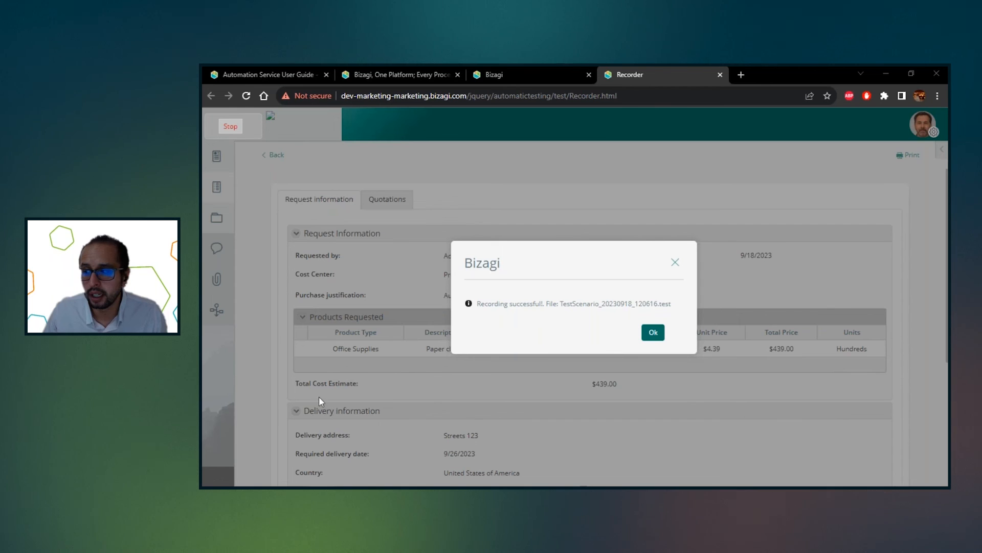
drag(561, 304, 672, 304)
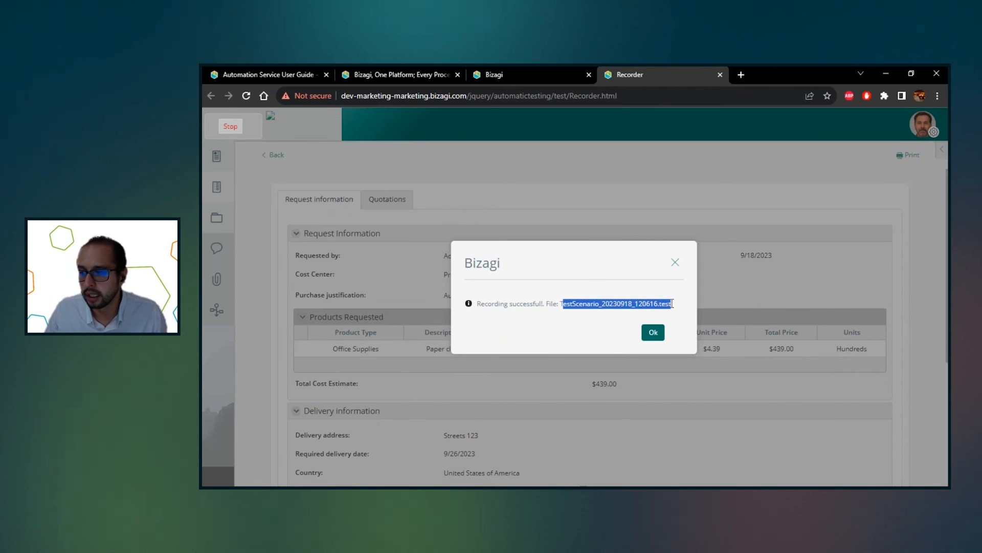
key(alt+Tab)
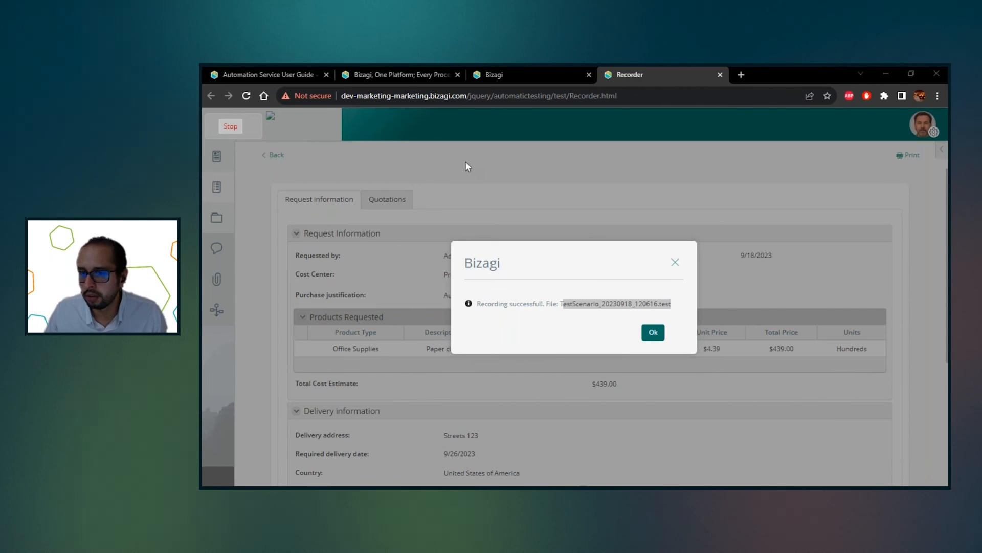
drag(203, 153, 481, 104)
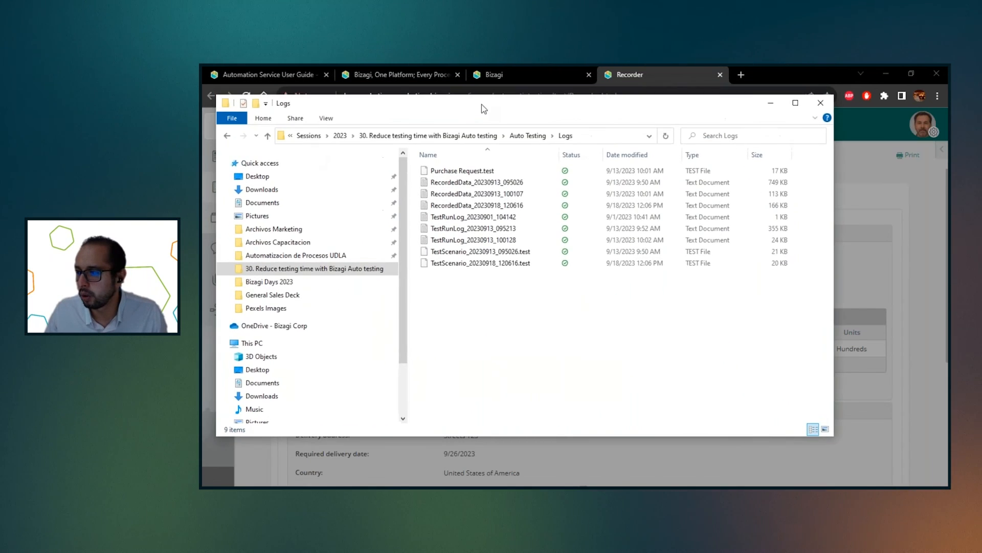
click(502, 263)
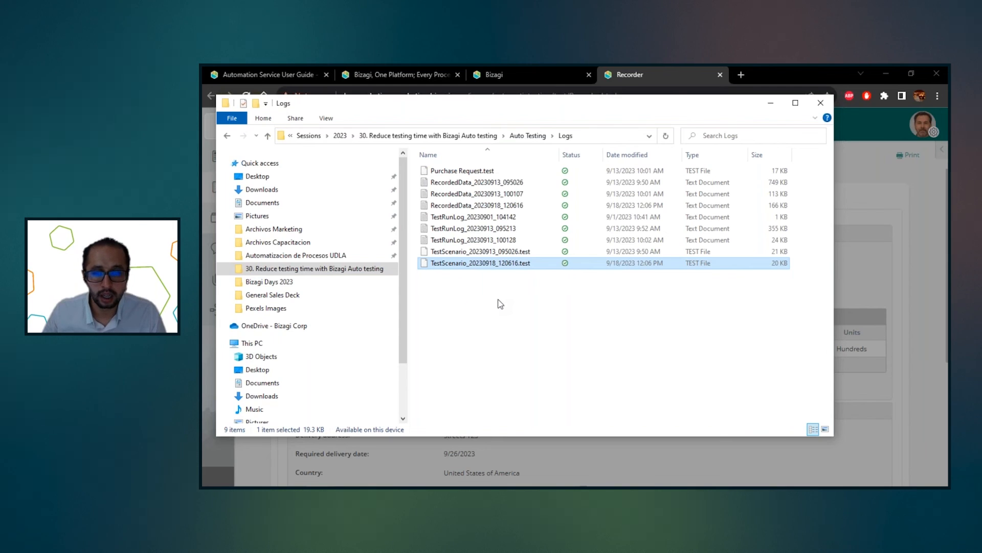
Step: Switch to the Automatic Testing Tool and load the recorded scenario TestScenario_20230918_120616.test from the Logs folder
key(alt+Tab)
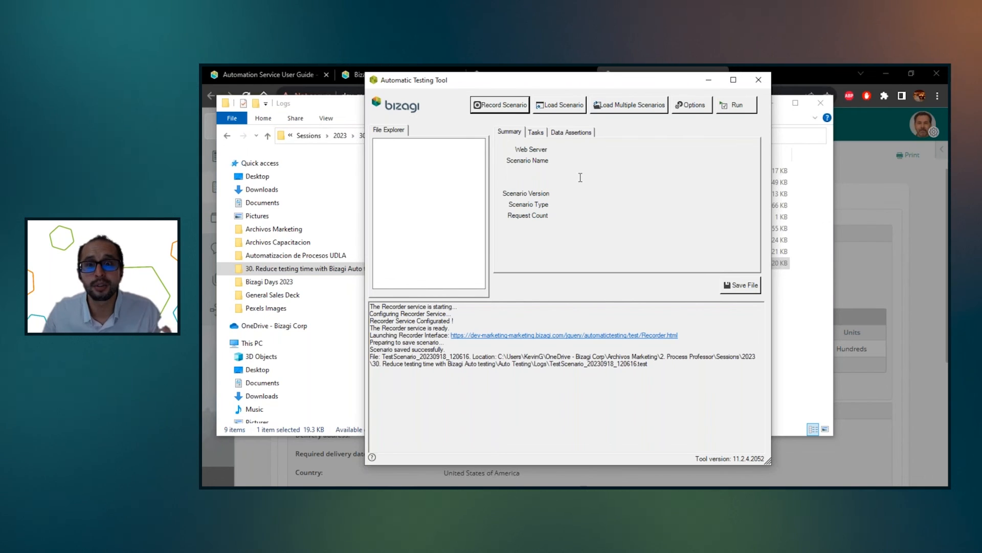
click(559, 108)
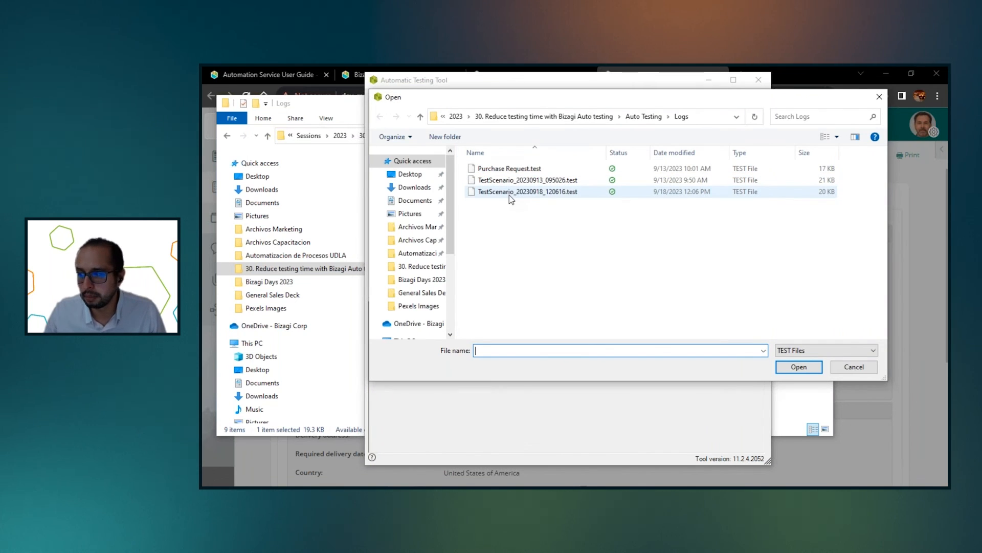
click(527, 194)
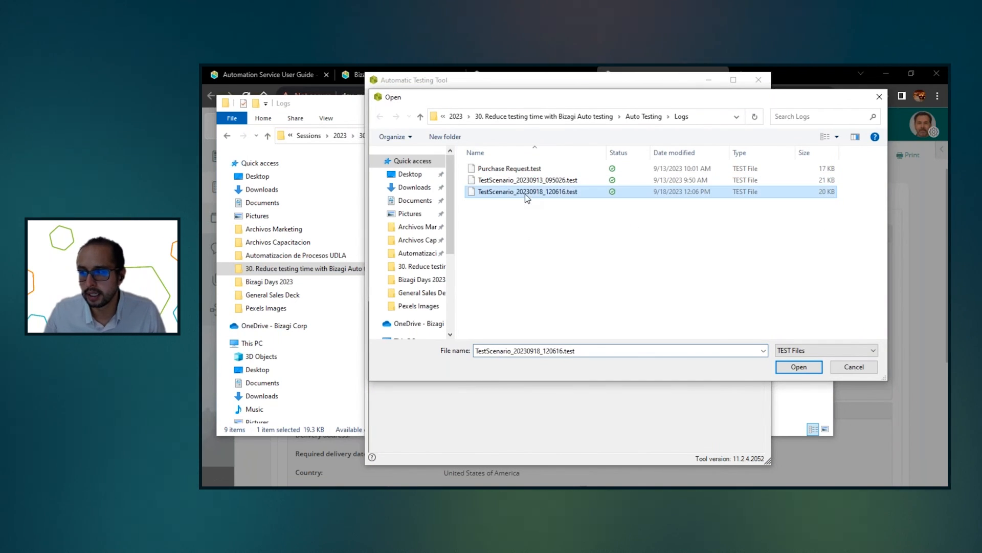
click(805, 367)
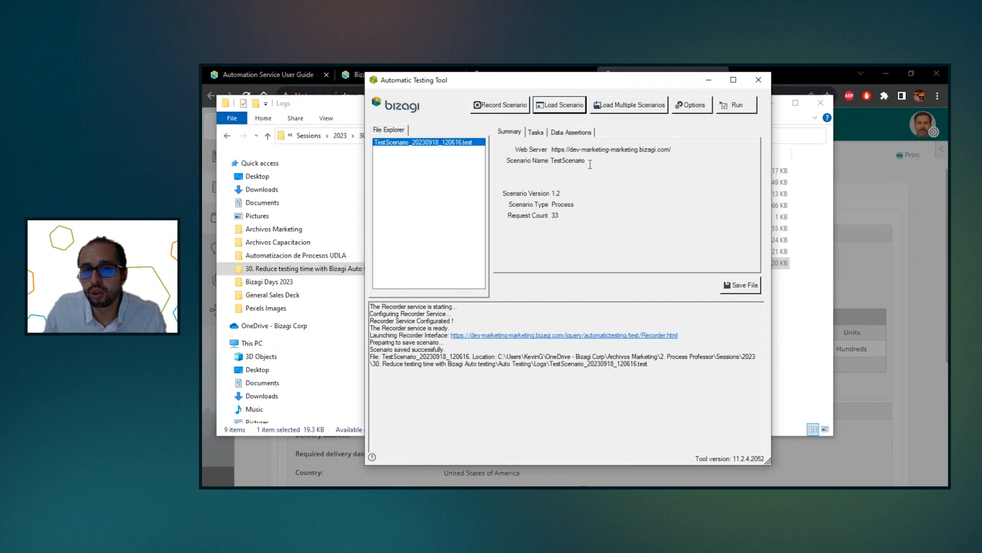
Step: Configure the advanced execution options to the Repeat type with 5 repetitions and continuation on error enabled
click(690, 105)
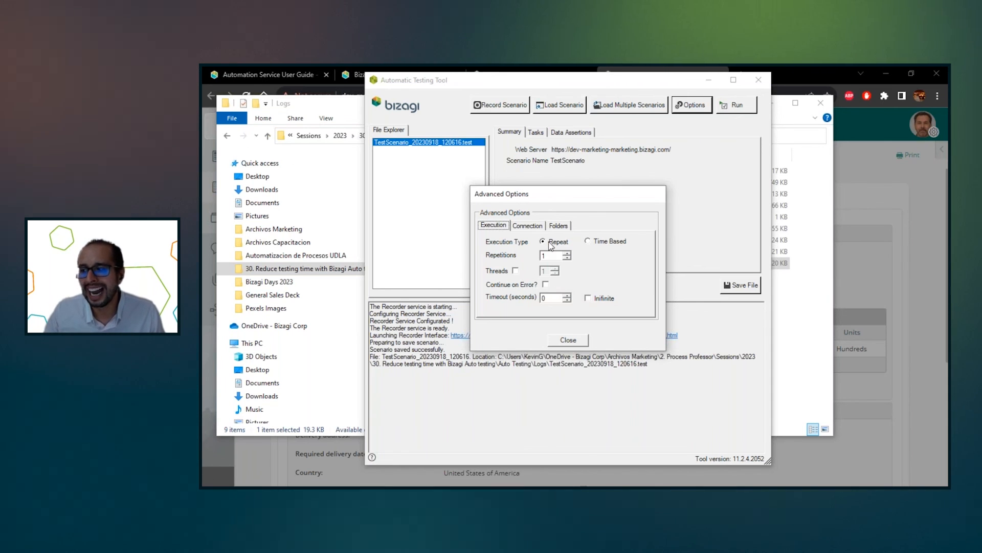
drag(554, 256, 513, 259)
text(10)
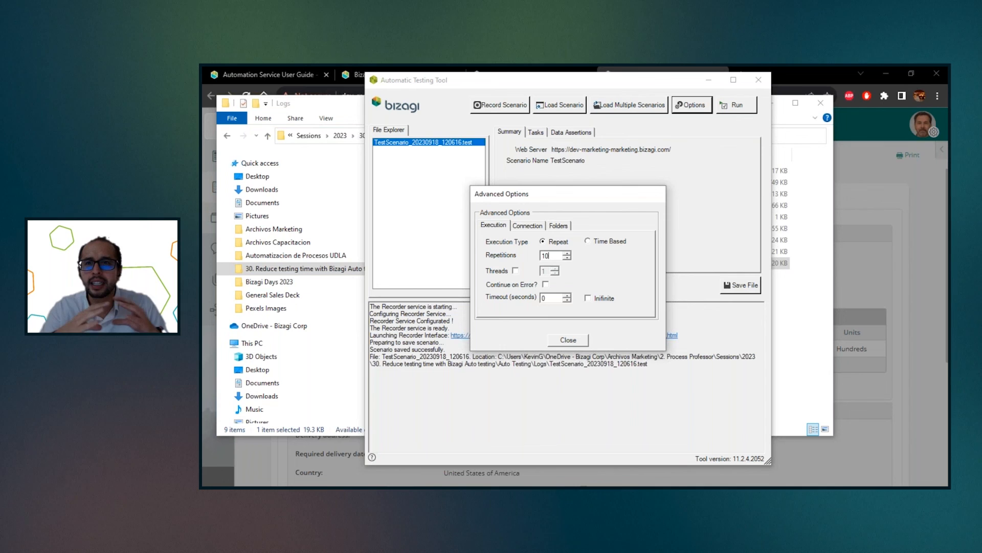
click(589, 243)
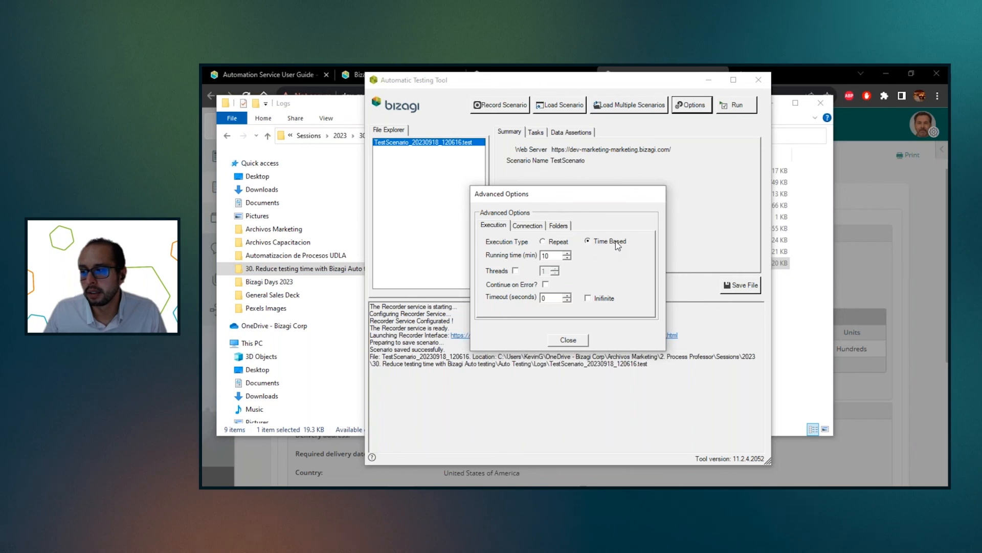
click(543, 242)
text(5)
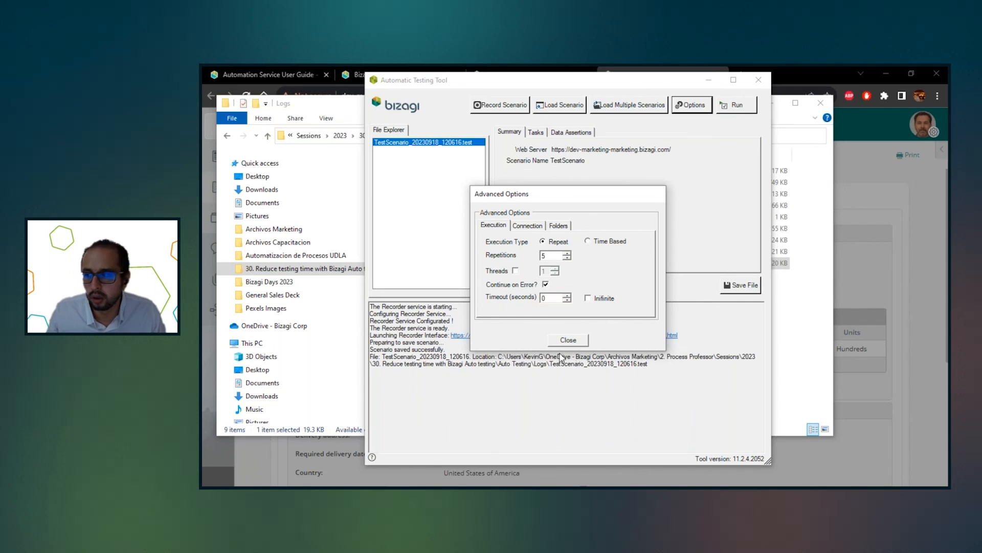
click(568, 340)
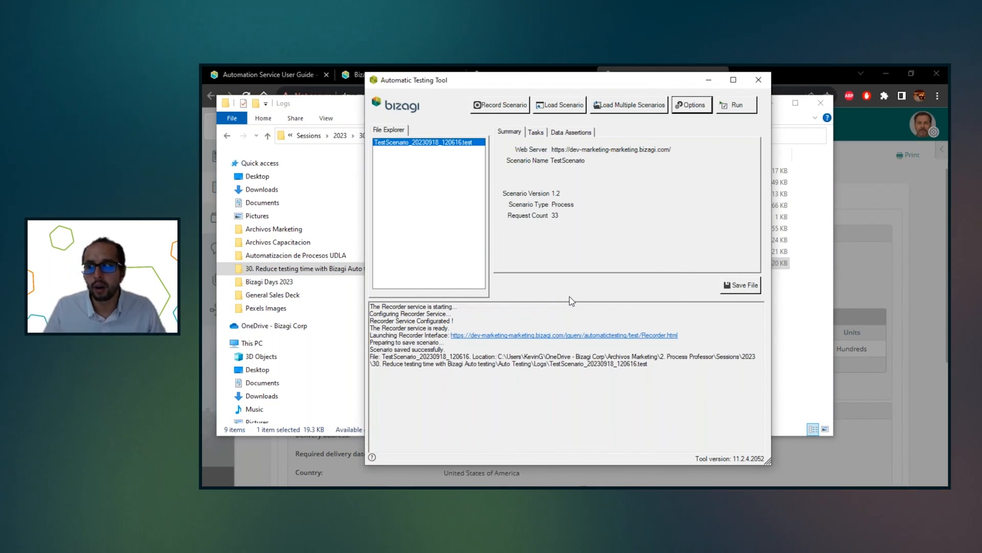
Step: Run the loaded scenario and examine the request number and case ID reported in the execution log
click(736, 105)
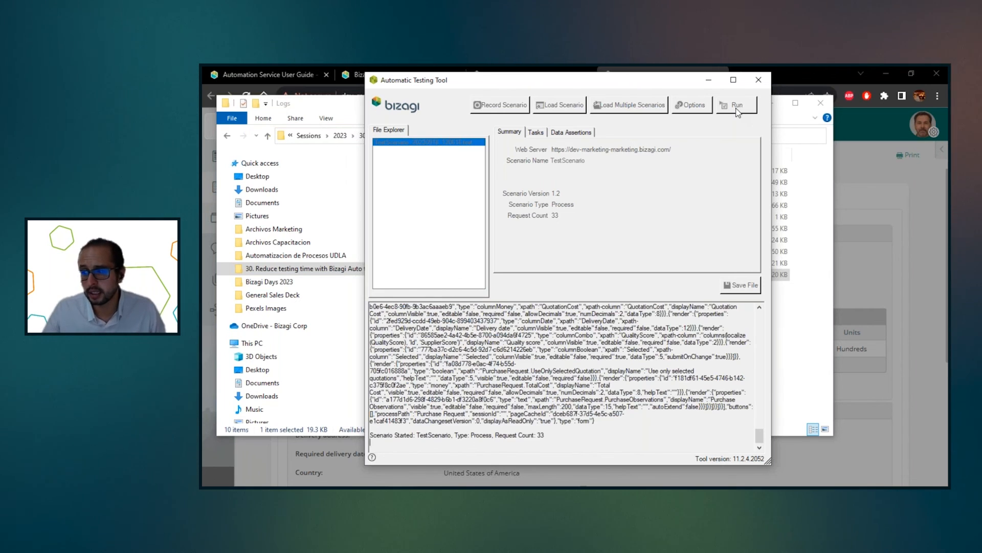
scroll(476, 410, up, 7)
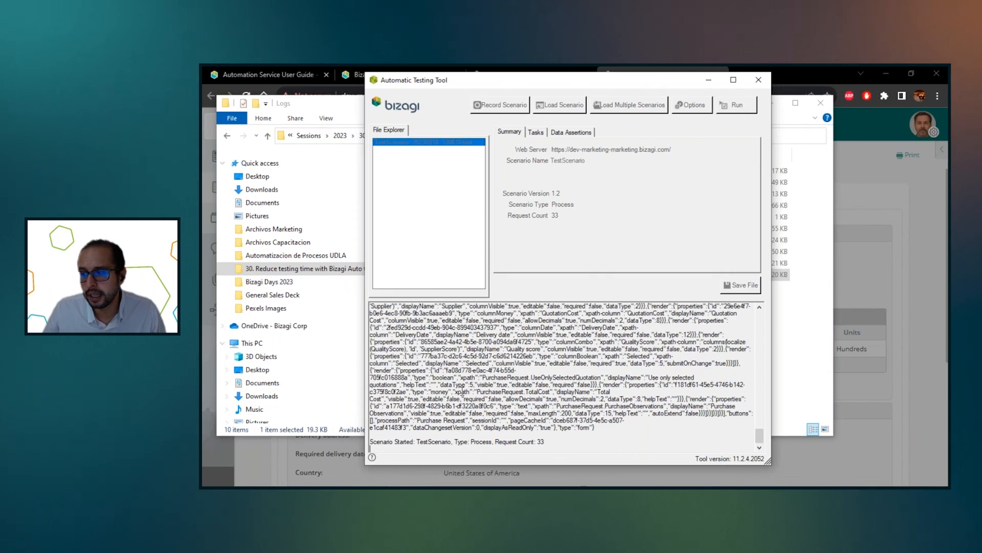
scroll(477, 410, up, 10)
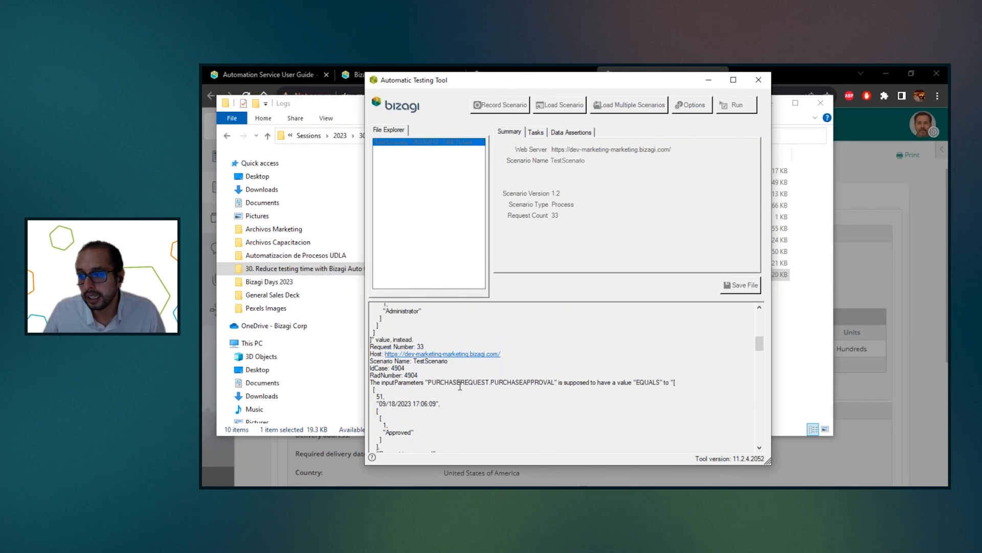
drag(415, 346, 441, 345)
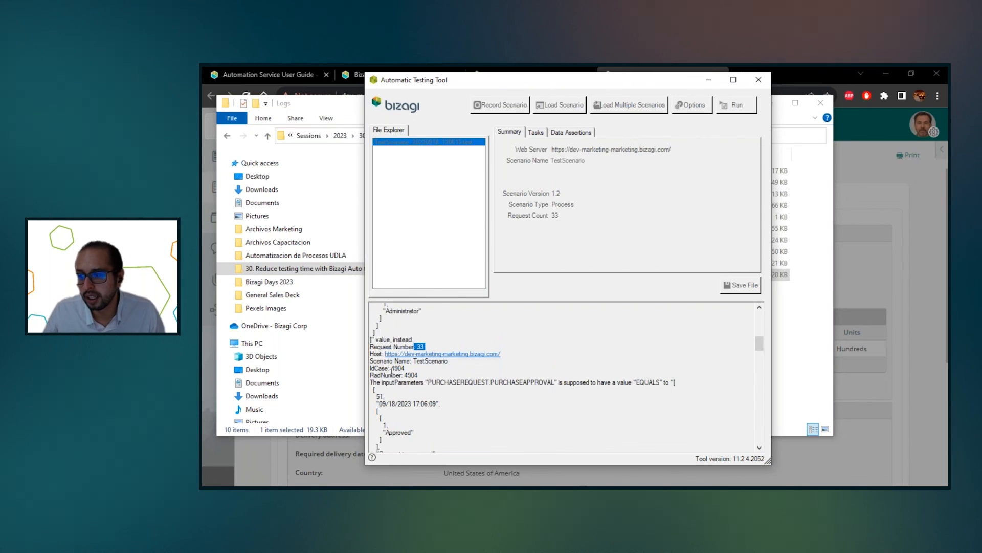
drag(388, 368, 407, 368)
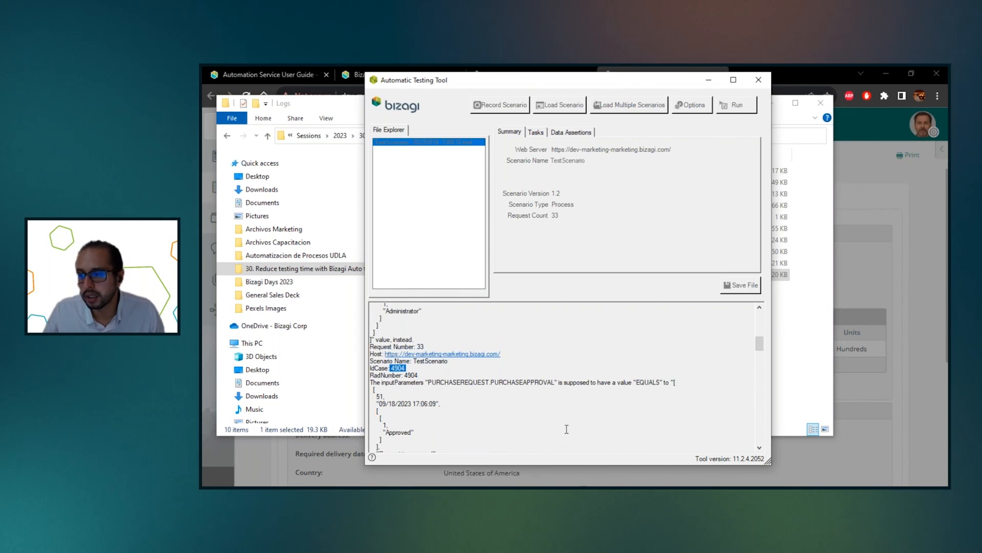
scroll(566, 428, down, 10)
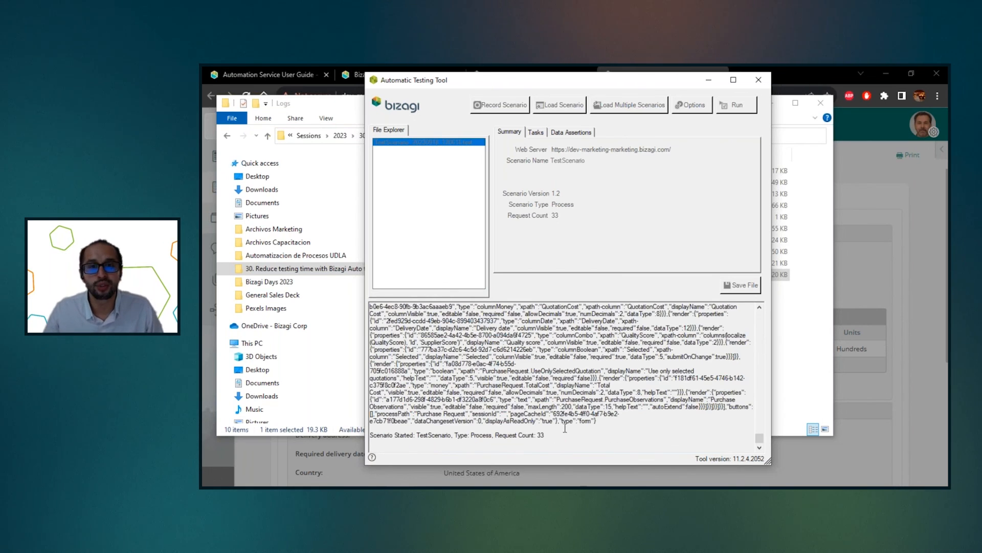
Step: Switch to the browser, dismiss the recording message in the Recorder, and display the second page of the Bizagi inbox cases
click(251, 67)
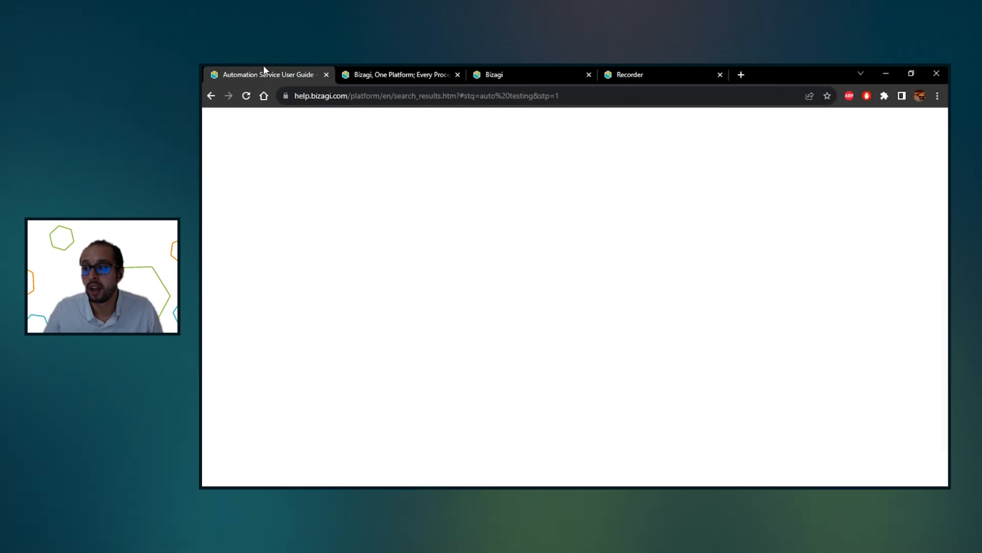
click(624, 68)
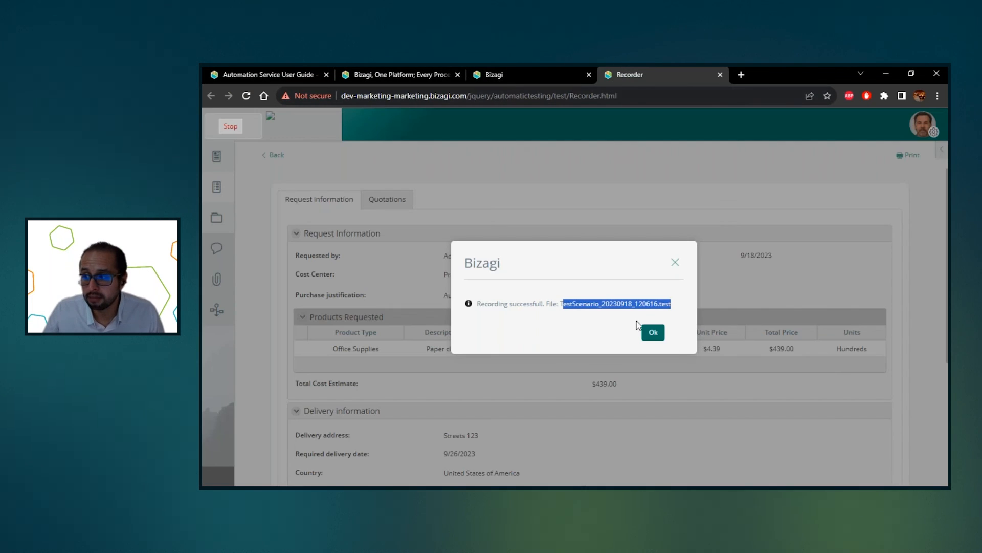
click(650, 332)
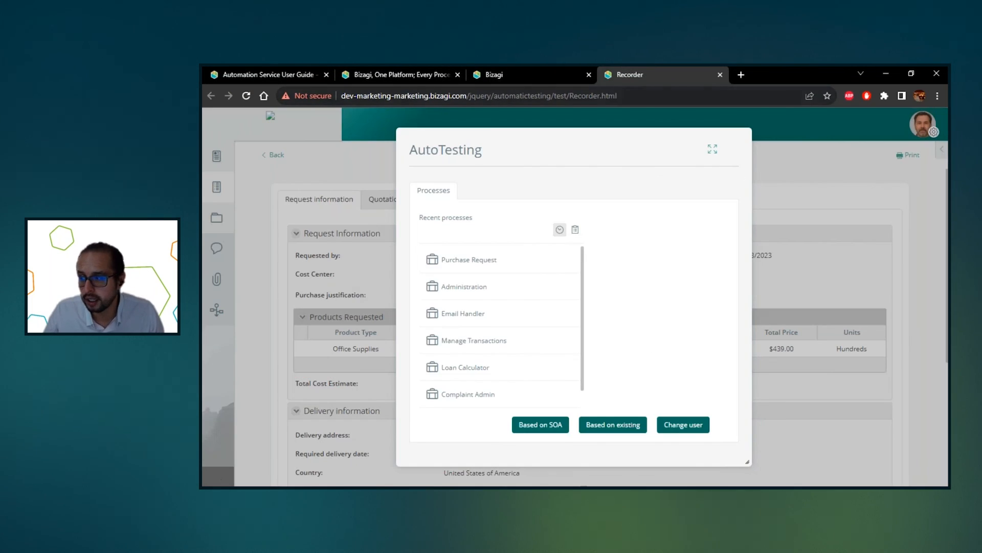
click(502, 74)
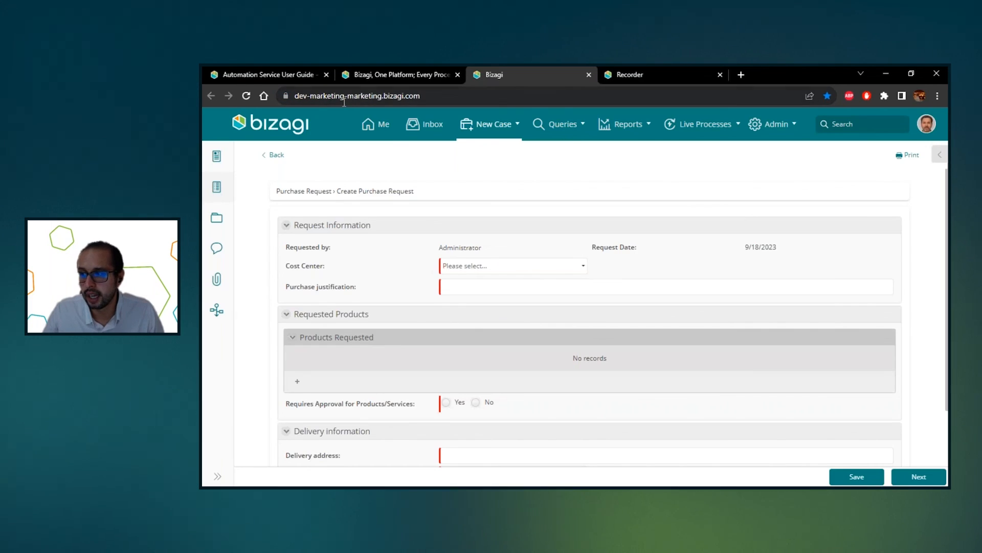
click(418, 126)
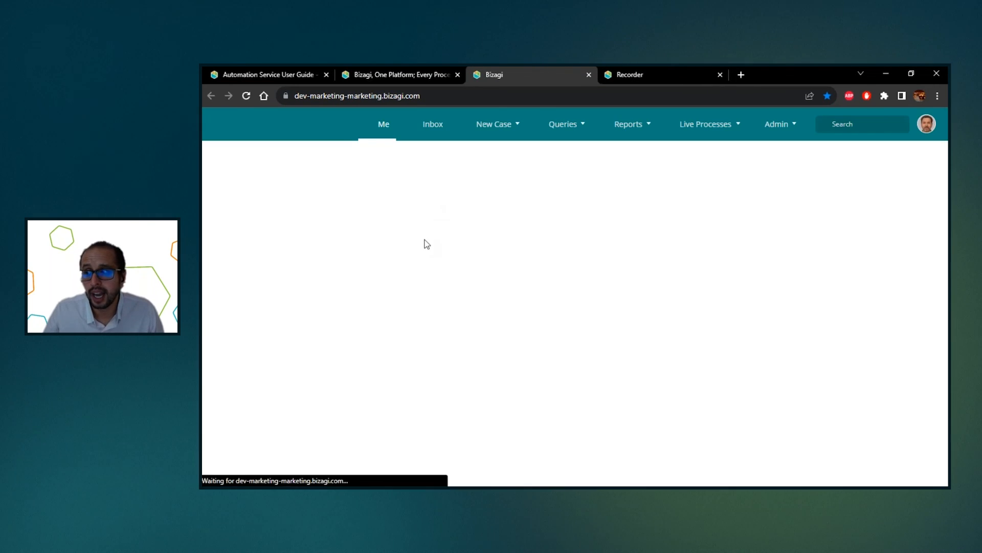
click(430, 131)
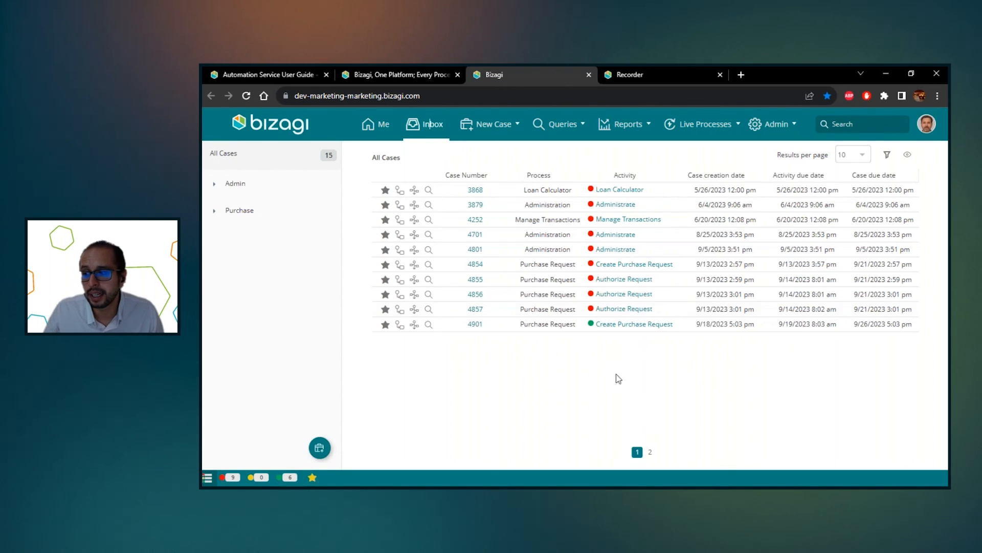
click(650, 450)
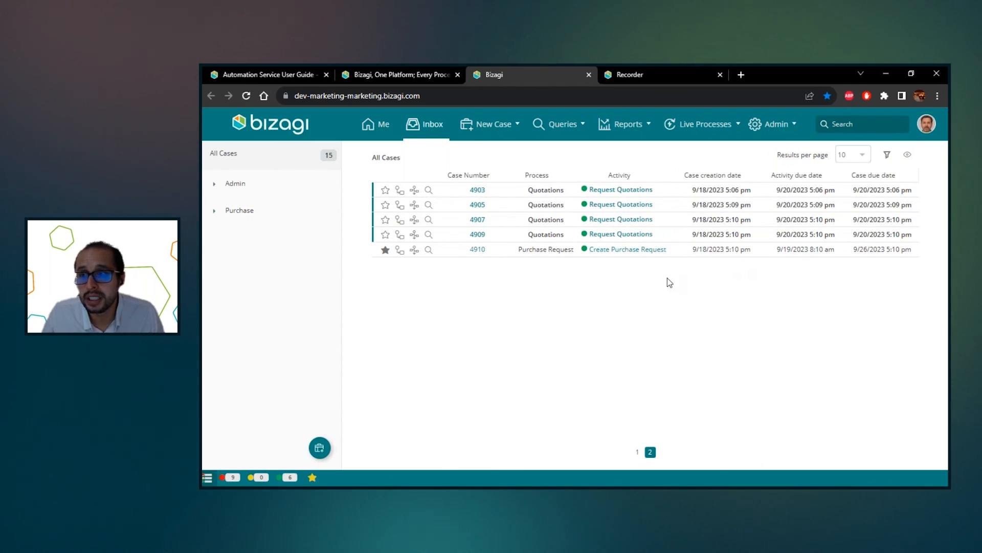
Step: Examine the path followed by the parent Purchase Request of Quotations case 4907 in its process diagram
click(400, 220)
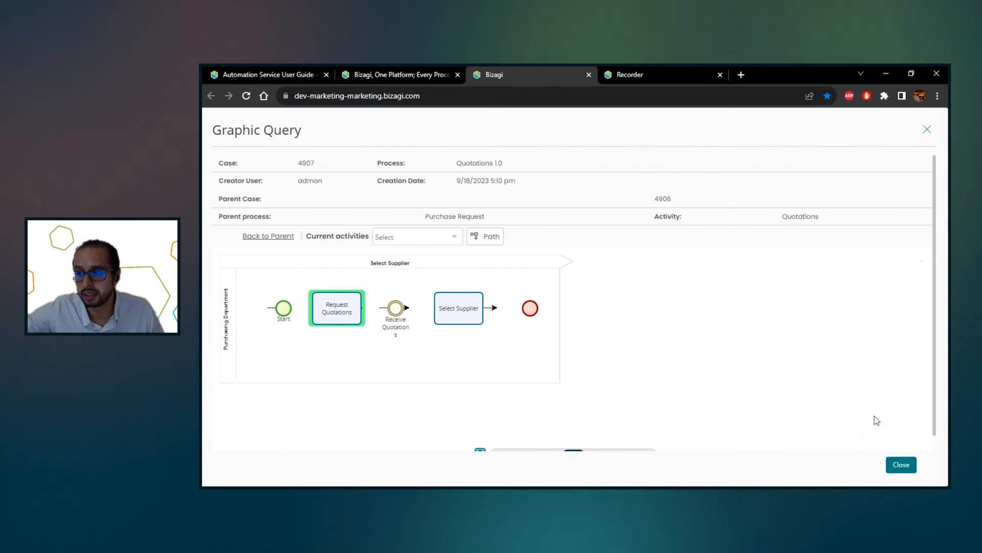
click(277, 238)
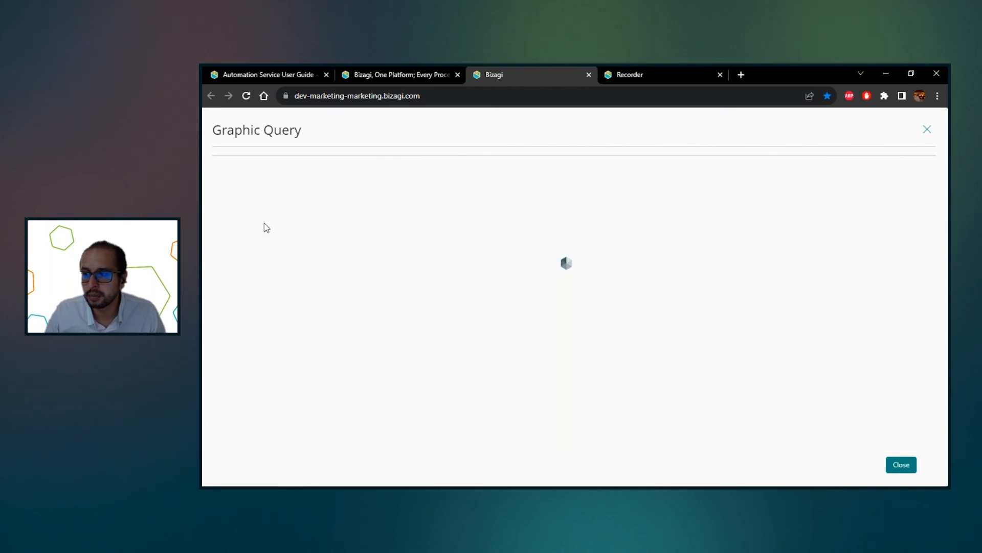
click(401, 204)
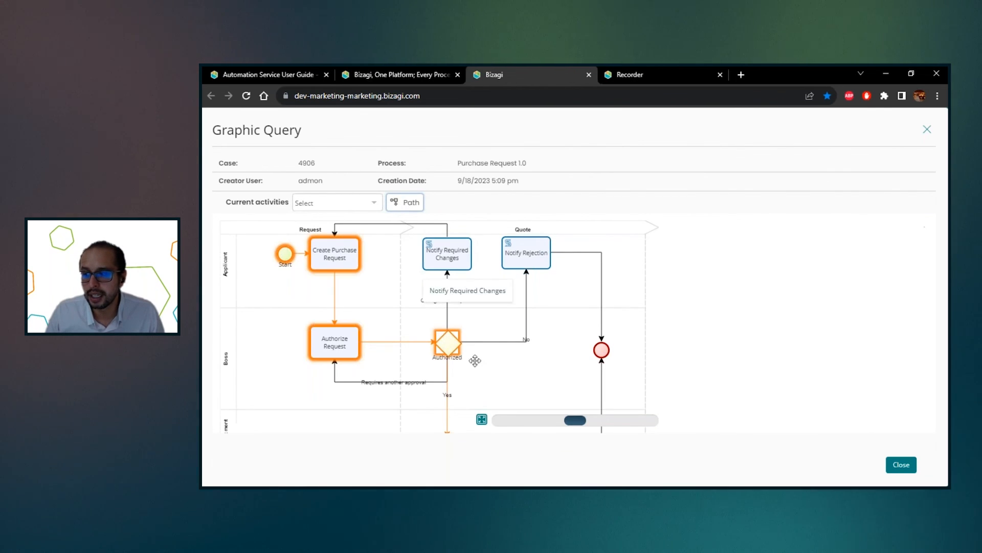
drag(476, 379, 454, 288)
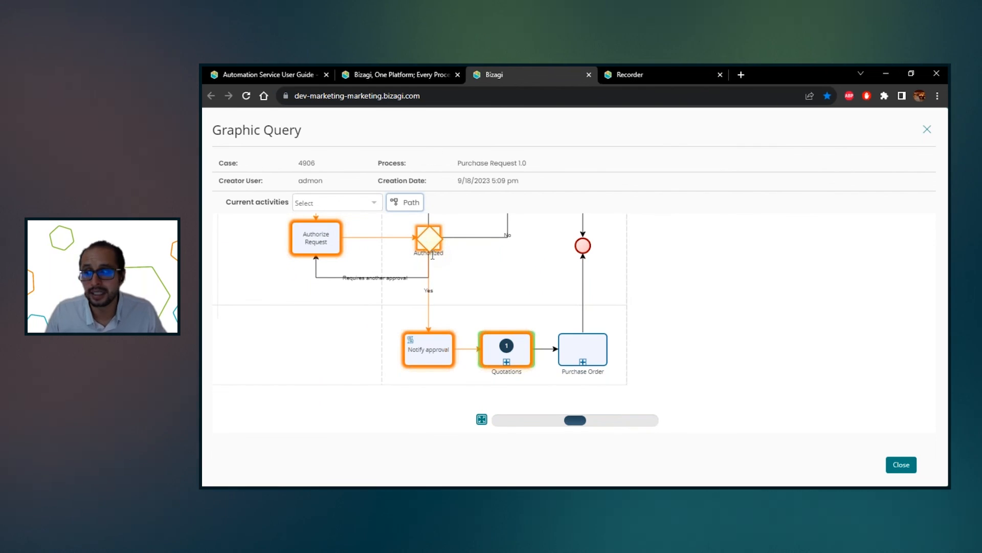
drag(432, 256, 460, 326)
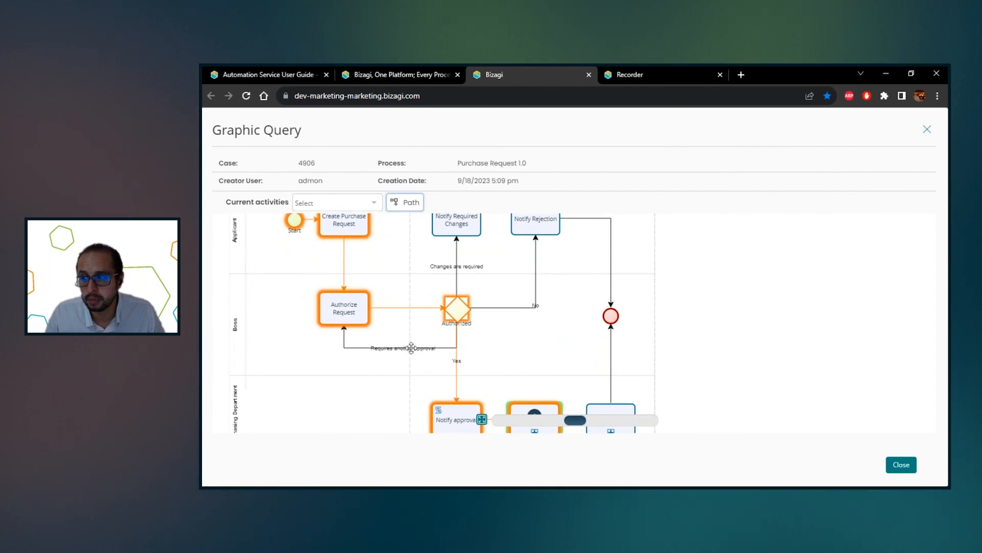
drag(512, 343, 481, 299)
click(901, 464)
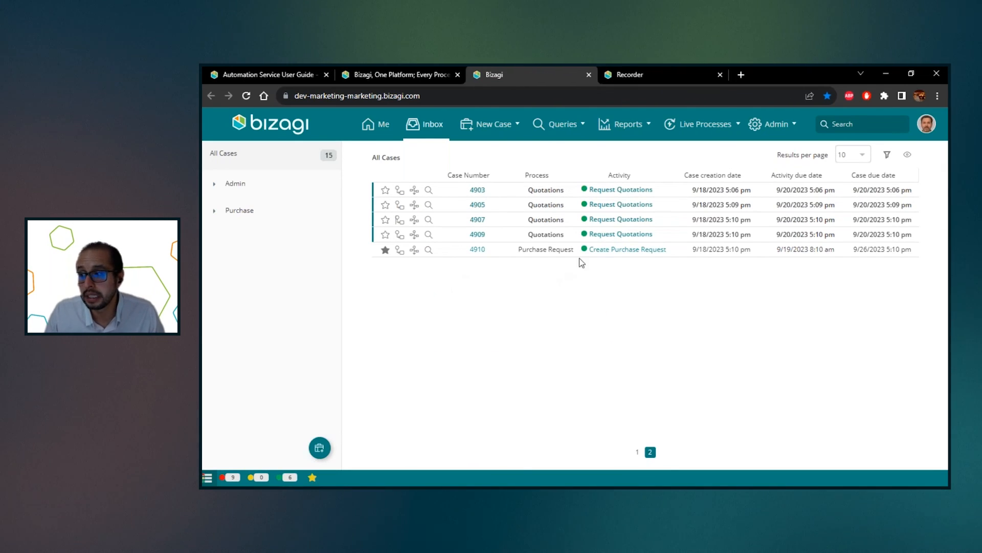
Step: Open the Request Quotations activity of case 4909 and review its purchase justification, delivery details and approval information
click(626, 240)
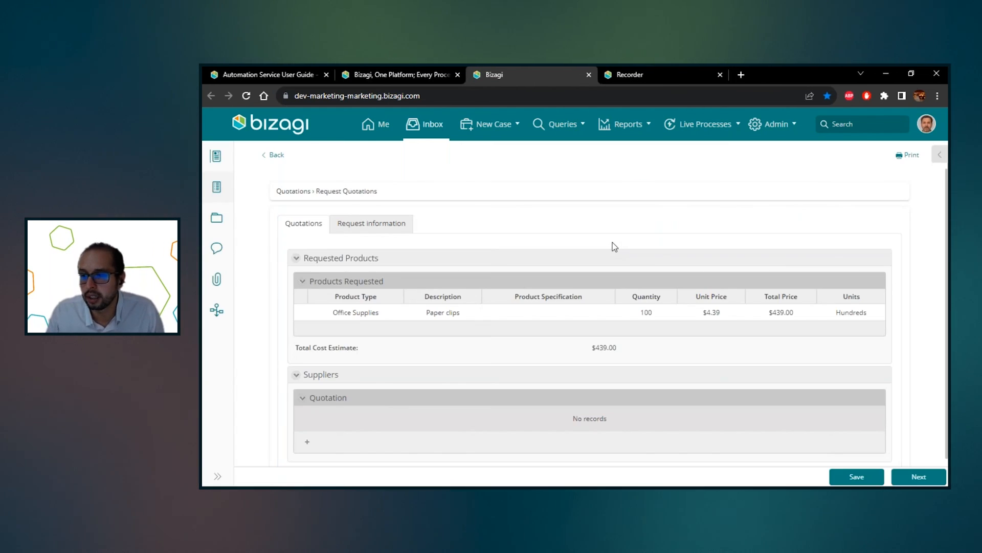
scroll(601, 247, down, 1)
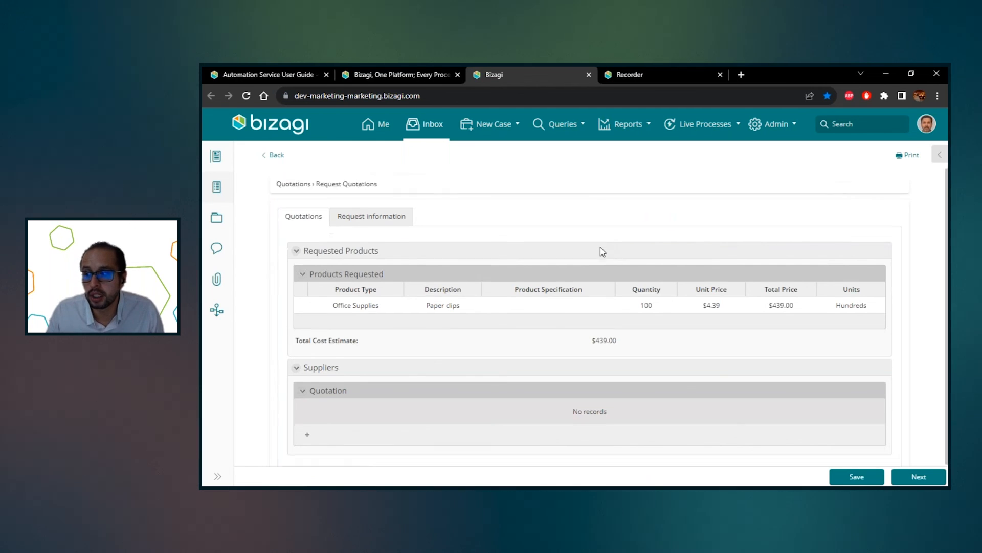
click(375, 191)
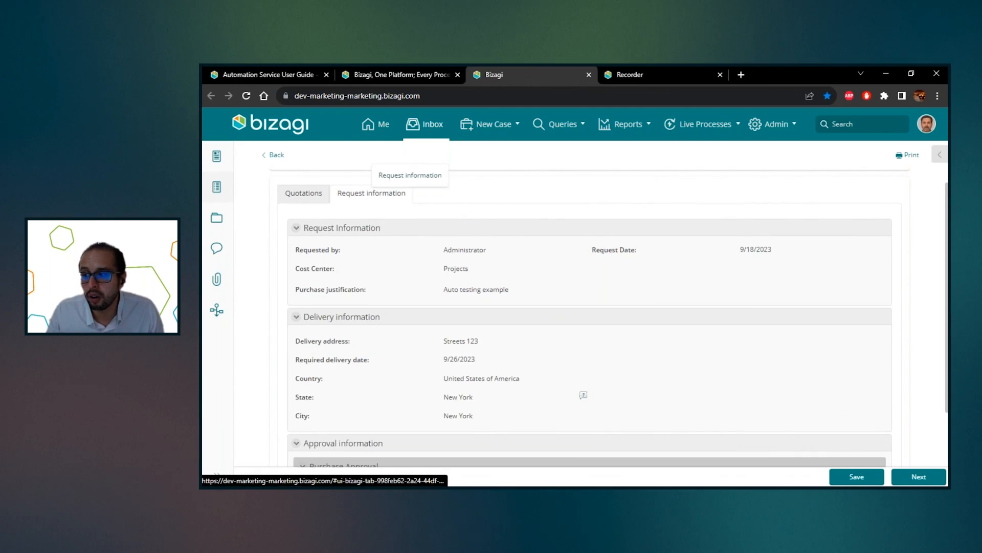
scroll(486, 307, down, 2)
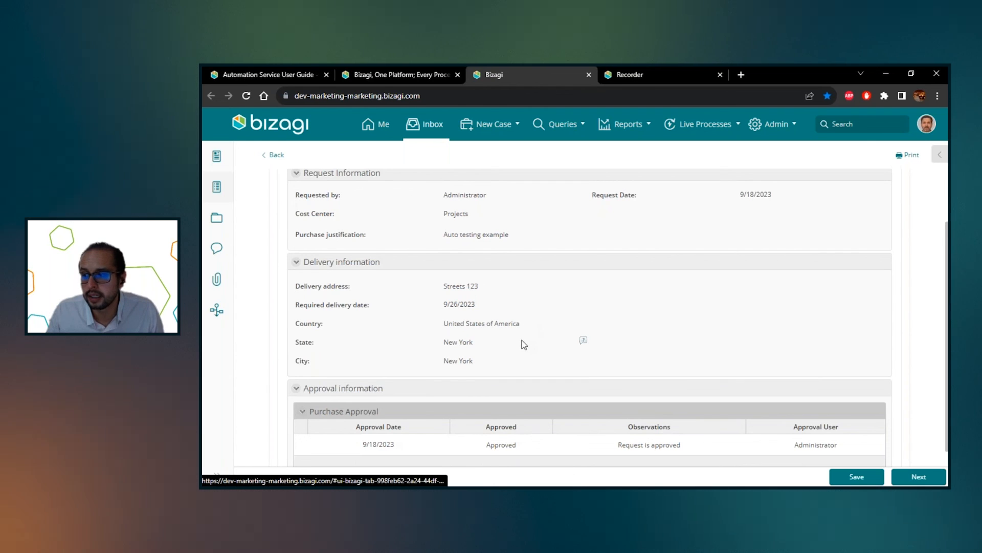
drag(440, 233, 522, 240)
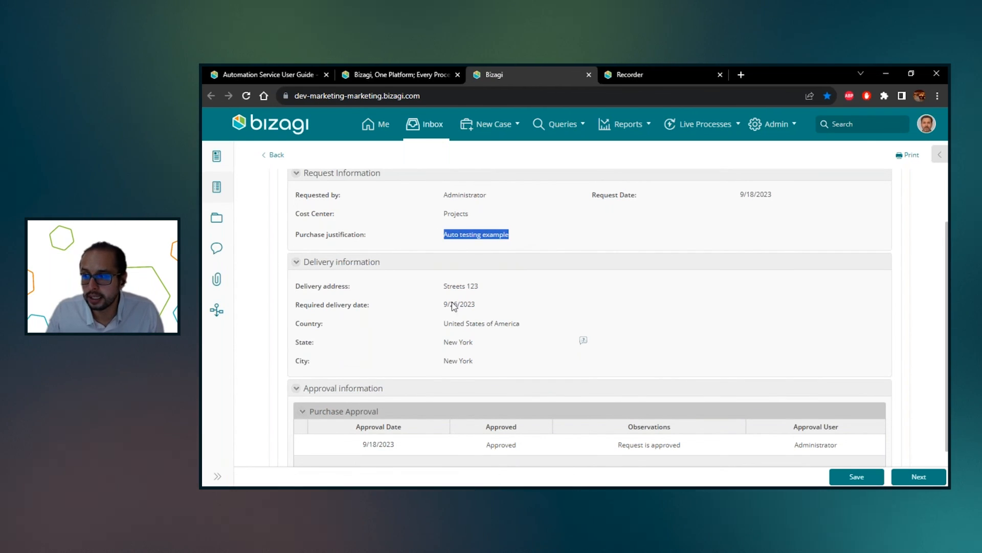
scroll(454, 306, down, 2)
drag(443, 237, 496, 320)
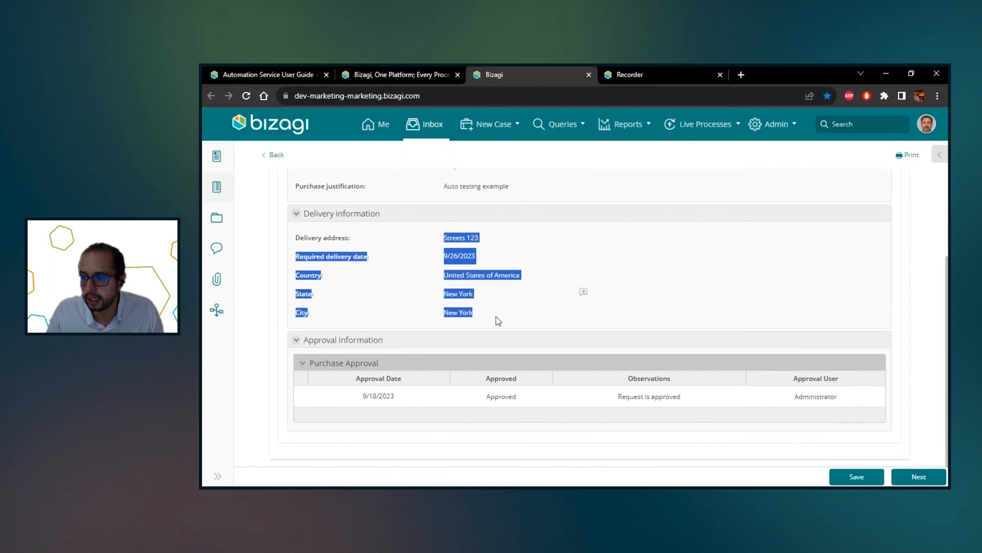
click(496, 320)
scroll(517, 362, up, 5)
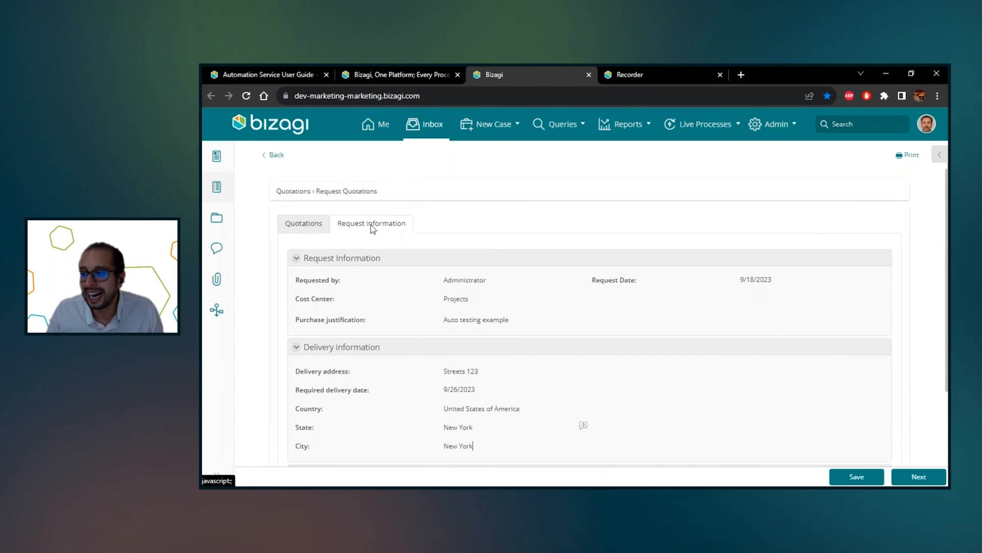
Step: Check the requested products in the case's Quotations section and return to the second page of the inbox
click(315, 234)
scroll(474, 323, down, 1)
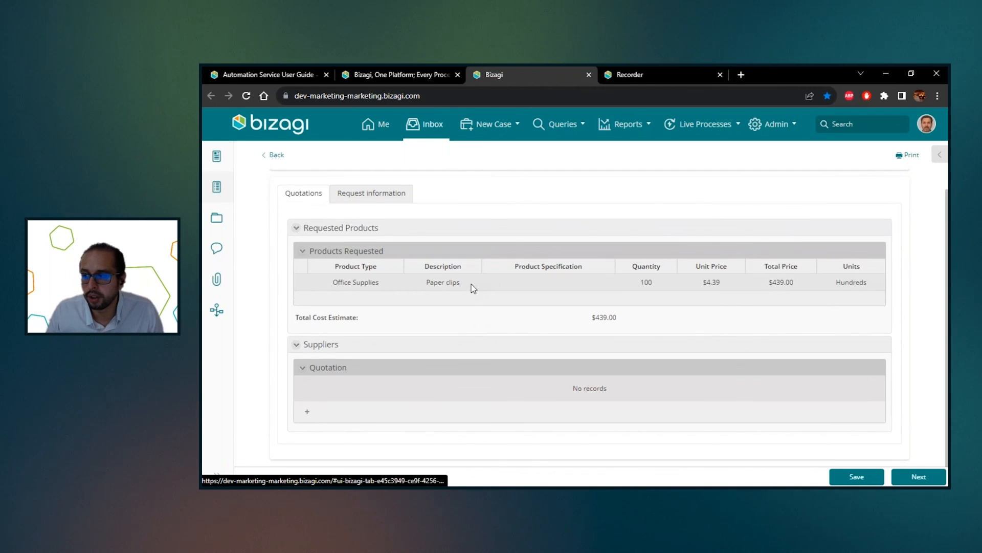
click(471, 284)
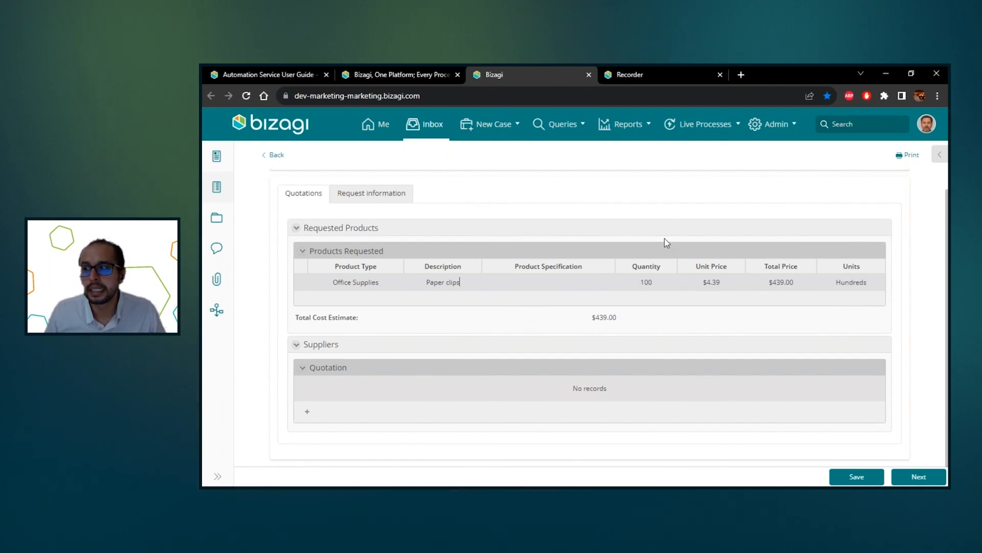
click(420, 128)
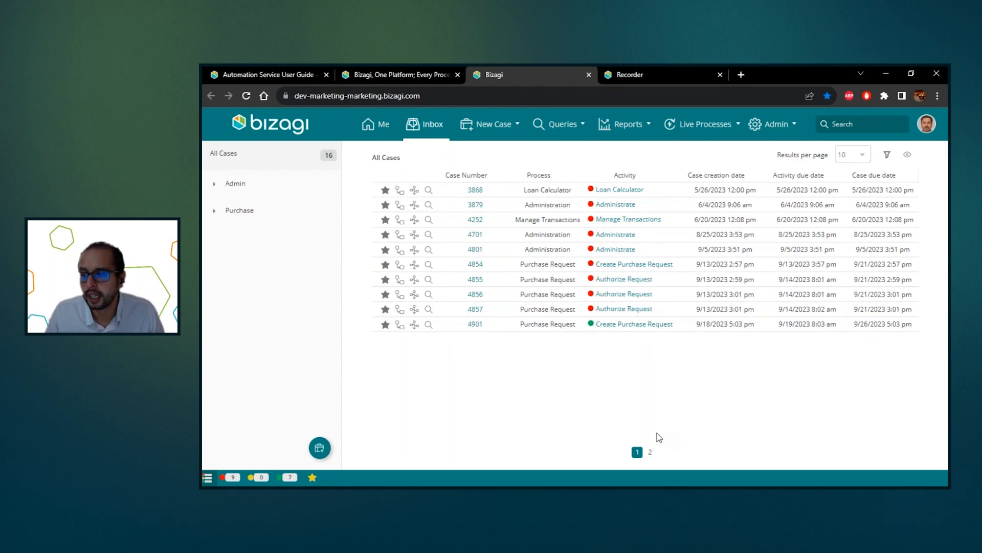
click(651, 452)
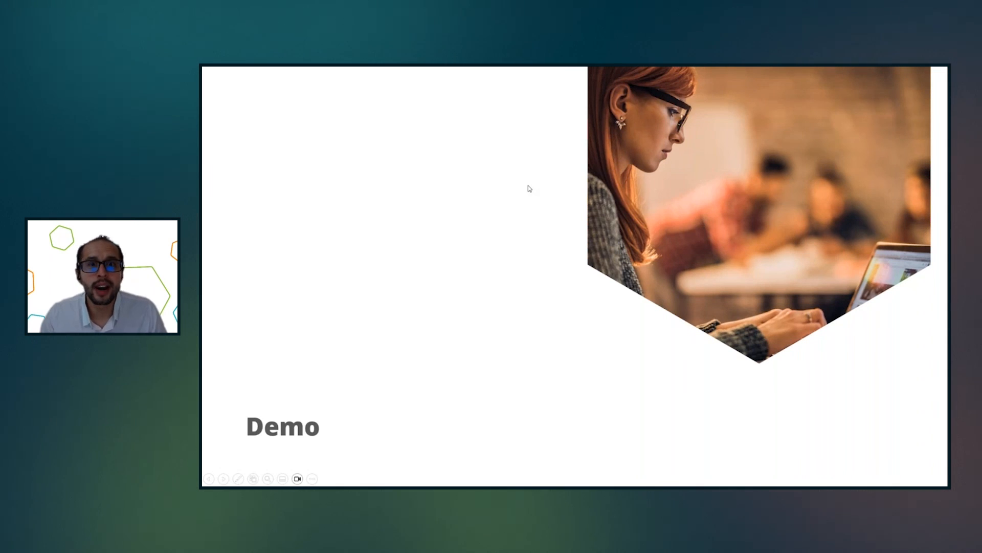
key(Right)
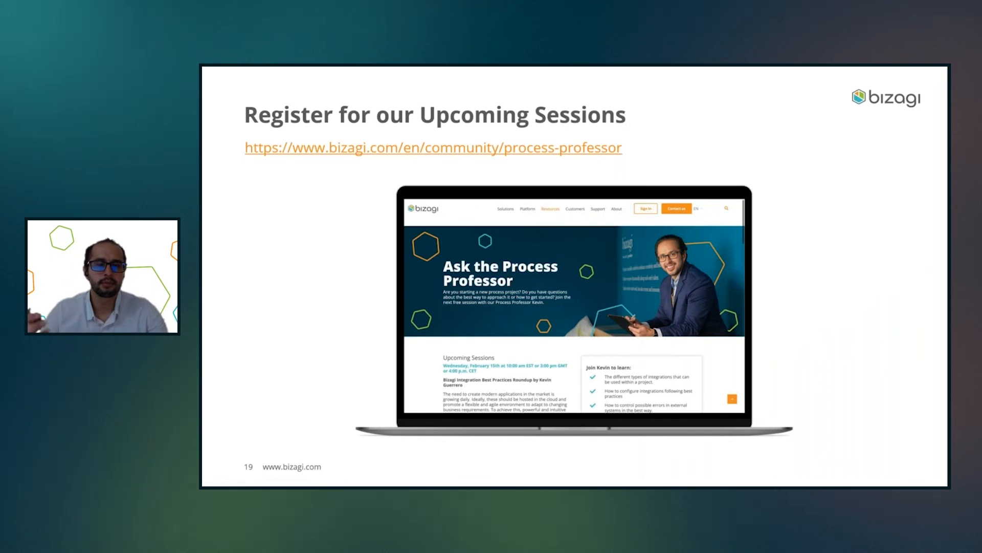